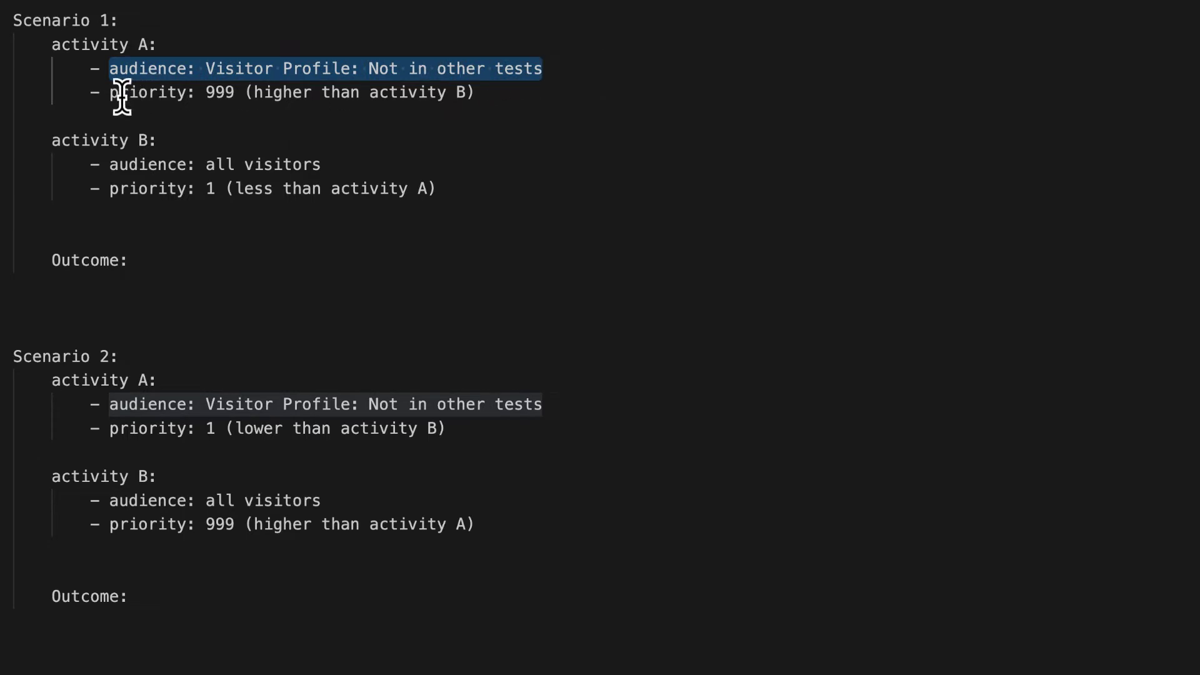
# Review the audience and priority lines of activities A and B under Scenario 1 in the notes.
pyautogui.moveTo(110, 92); pyautogui.dragTo(246, 93)
pyautogui.click(337, 93)
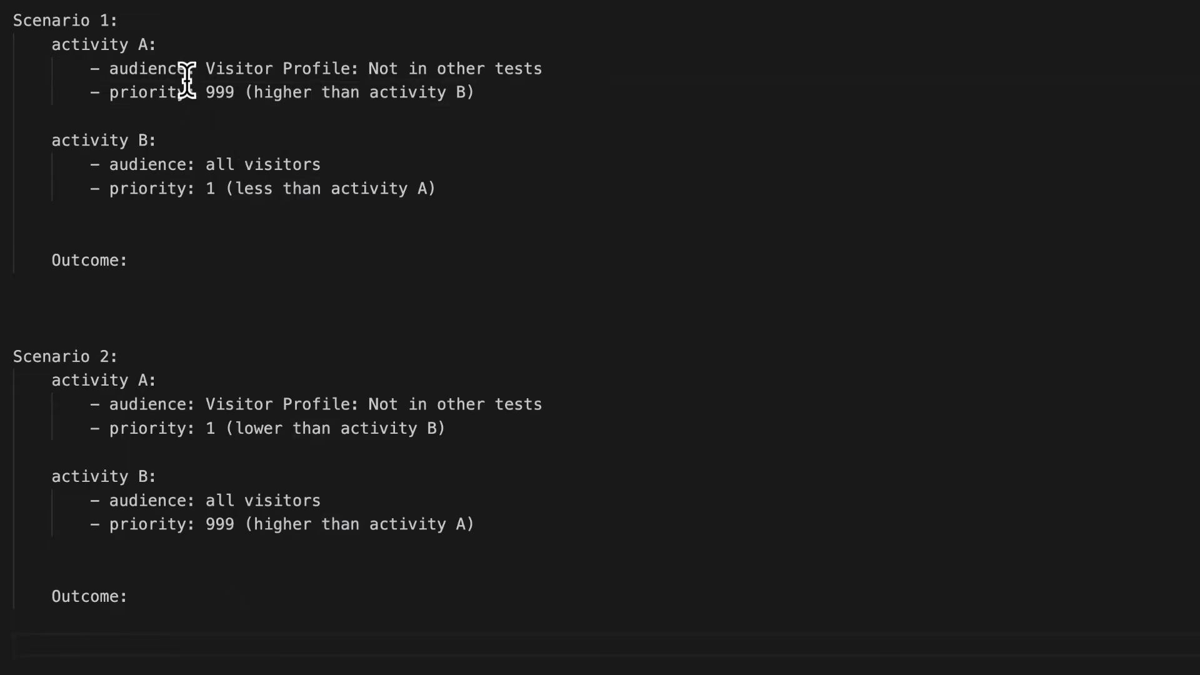
pyautogui.moveTo(483, 82); pyautogui.dragTo(83, 75)
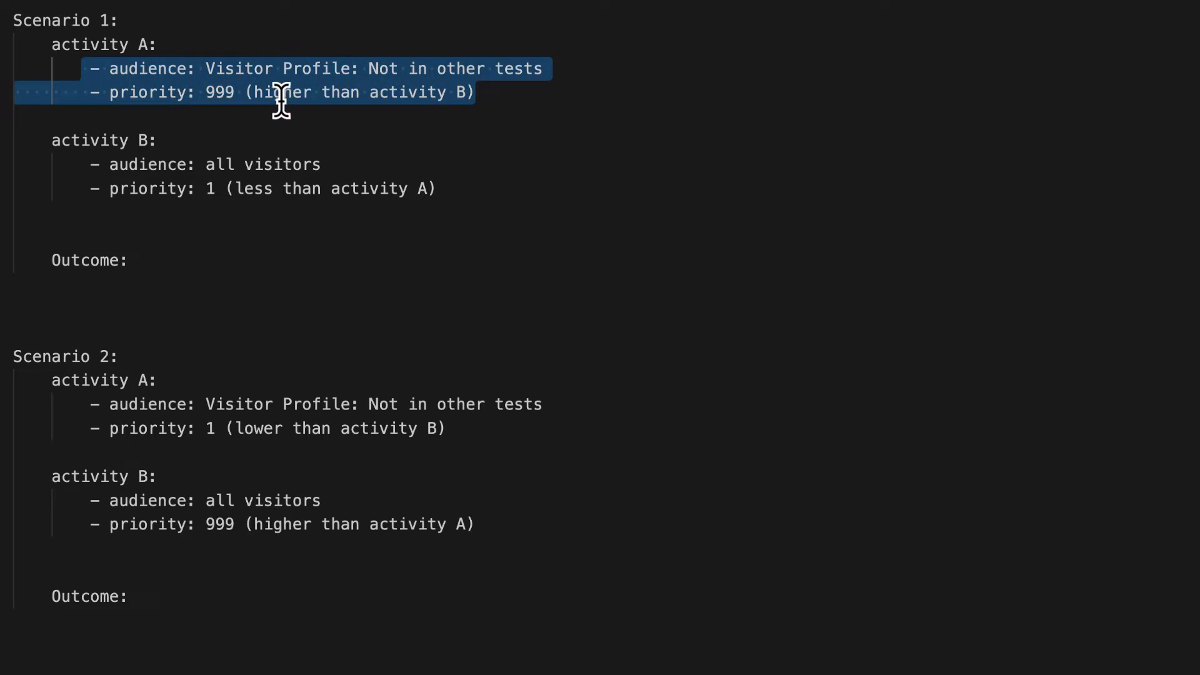
pyautogui.click(236, 88)
pyautogui.moveTo(206, 167); pyautogui.dragTo(303, 172)
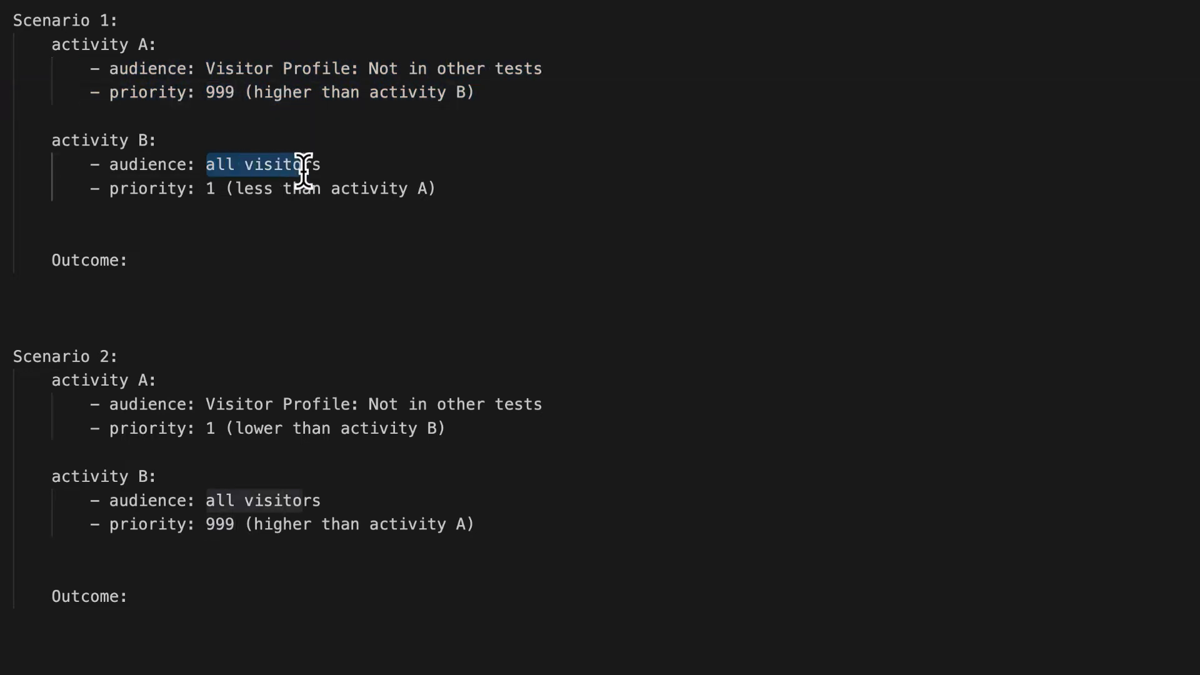
pyautogui.click(357, 170)
pyautogui.moveTo(205, 188); pyautogui.dragTo(332, 188)
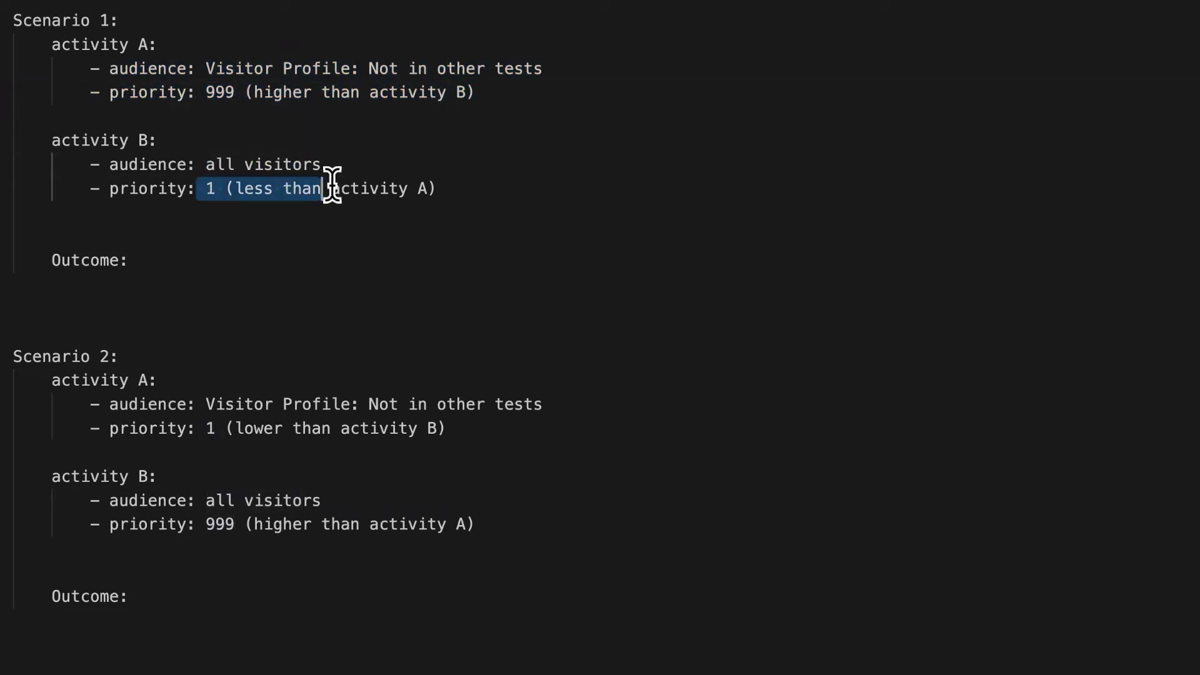
pyautogui.click(332, 187)
pyautogui.click(251, 256)
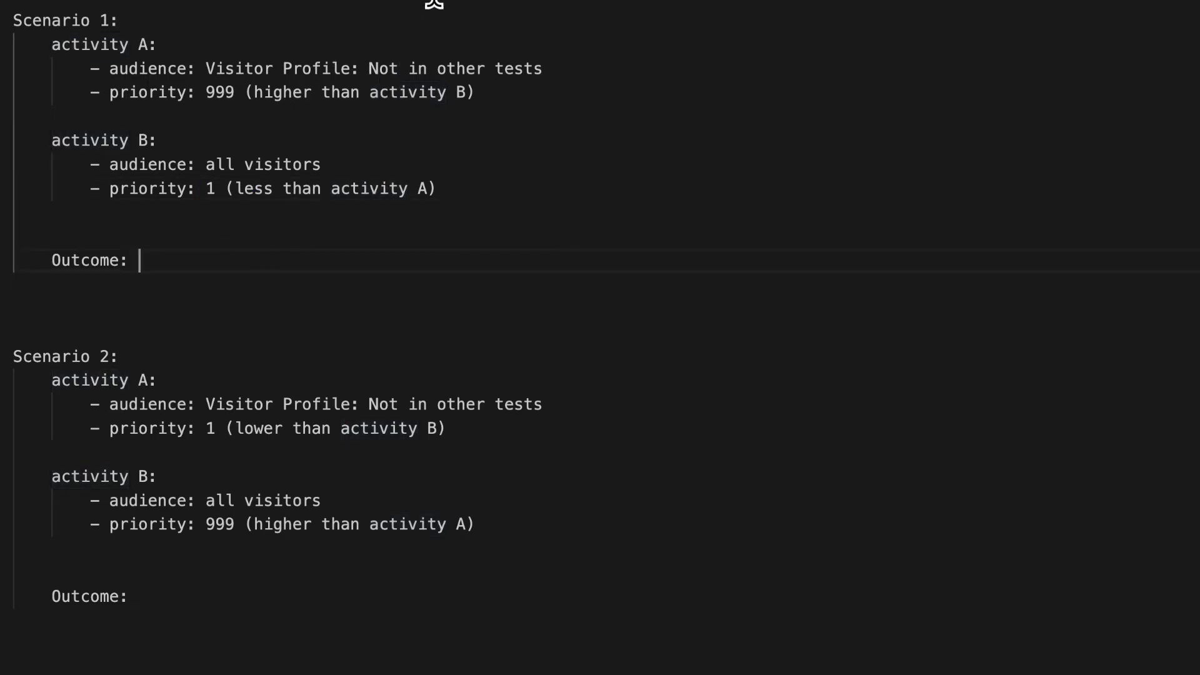
# Switch to Adobe Target in the browser and inspect the targeting audience's rule for the "activity A - Visitor NOT in other tests" activity.
pyautogui.press('super+Tab')
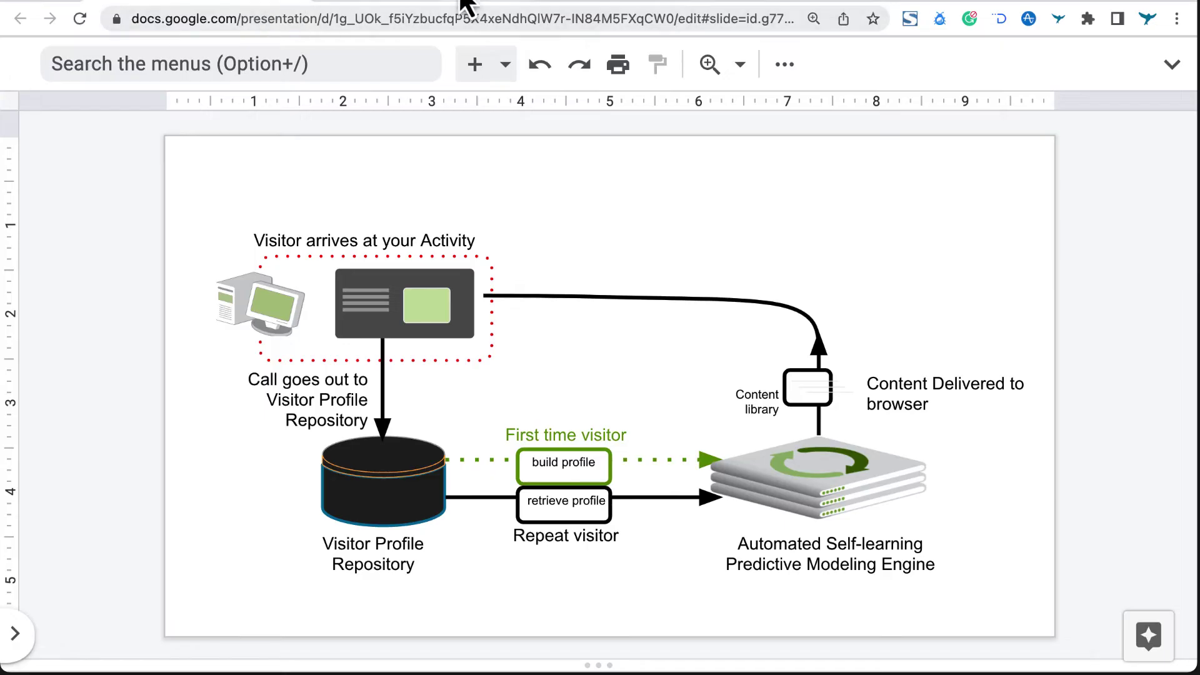
pyautogui.click(641, 4)
pyautogui.click(789, 196)
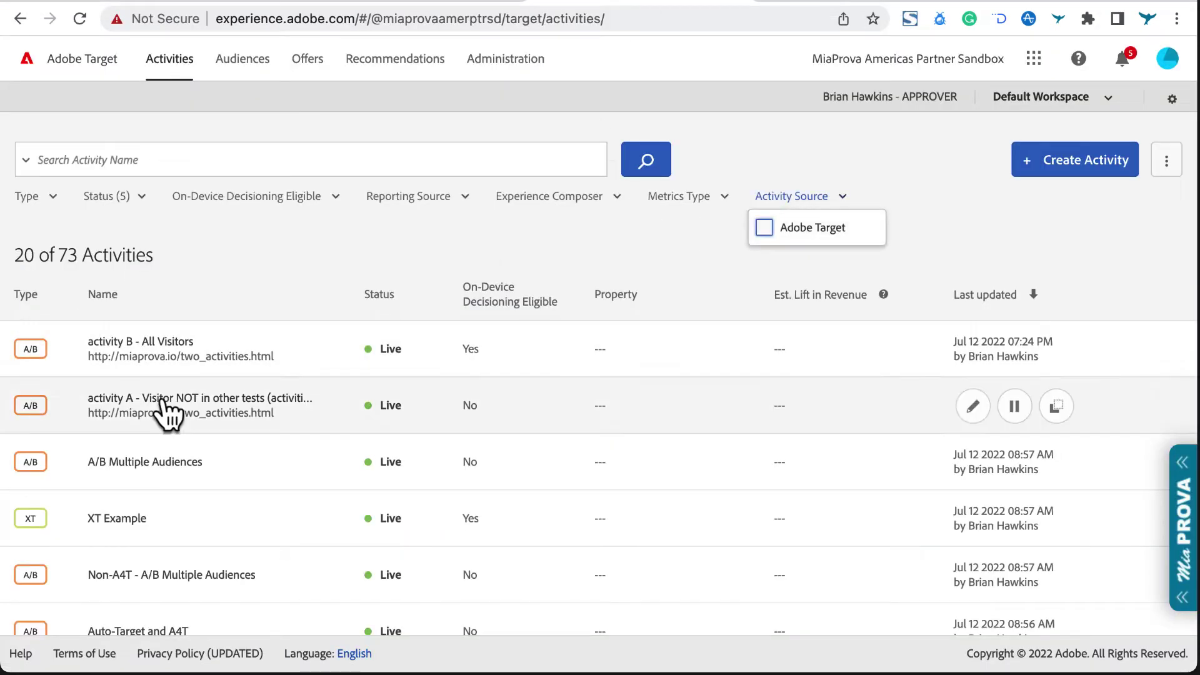
pyautogui.click(973, 406)
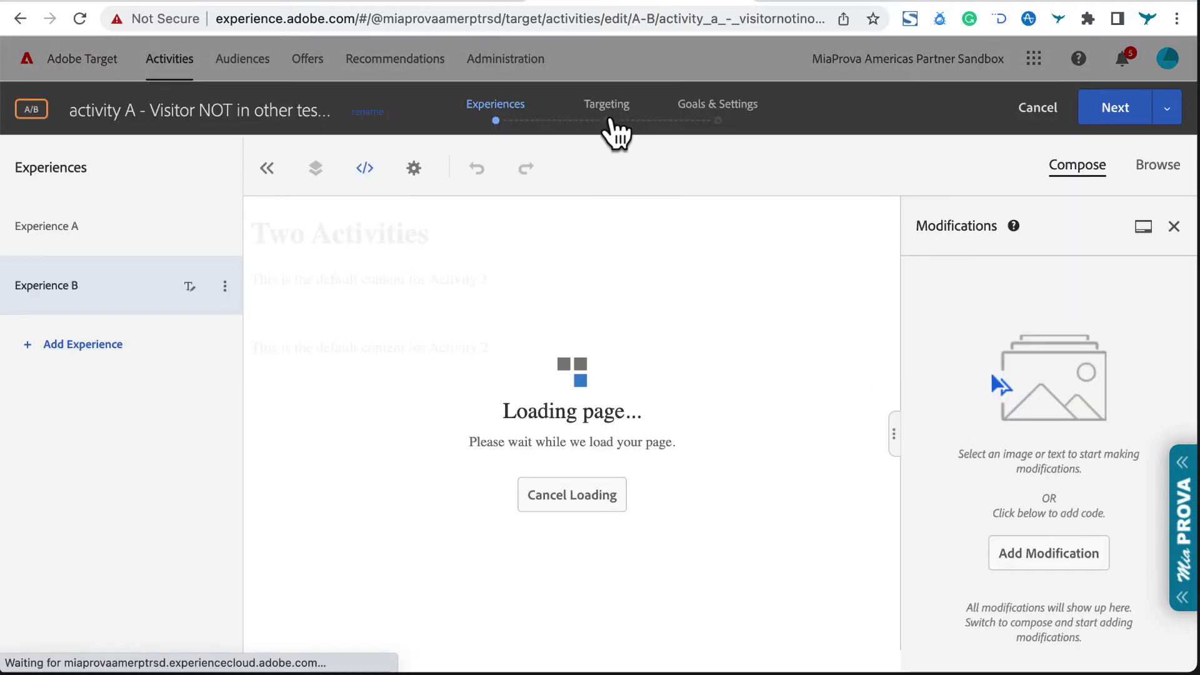
pyautogui.click(606, 106)
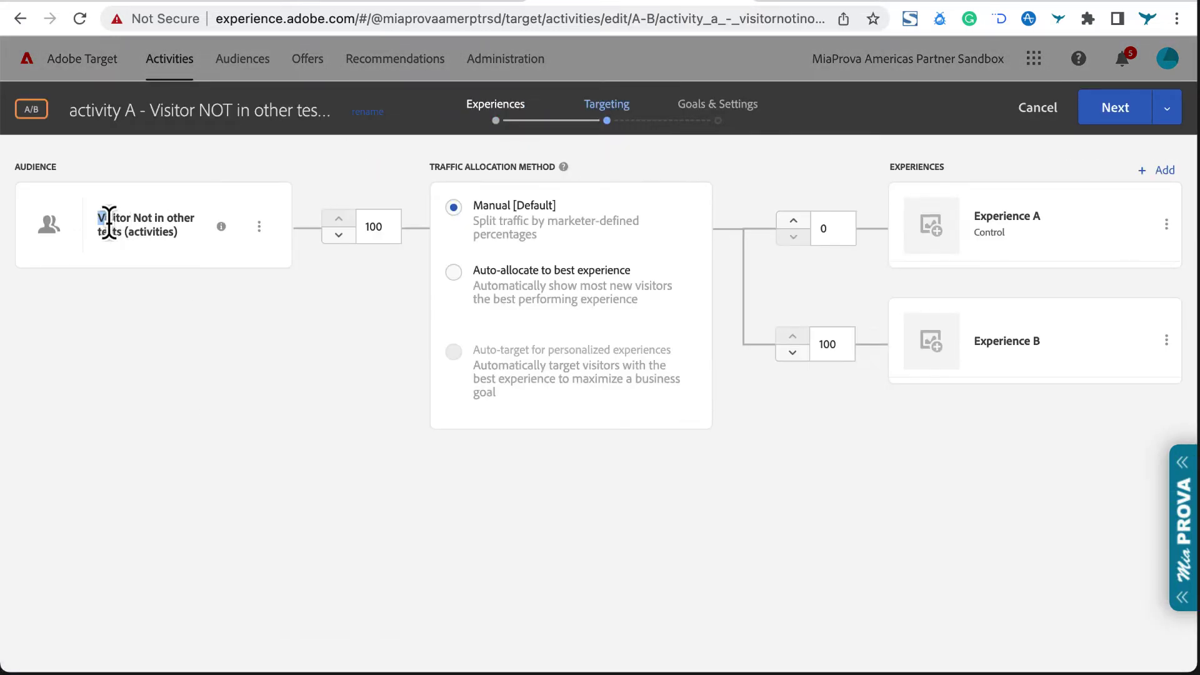
pyautogui.moveTo(98, 218); pyautogui.dragTo(190, 220)
pyautogui.click(220, 227)
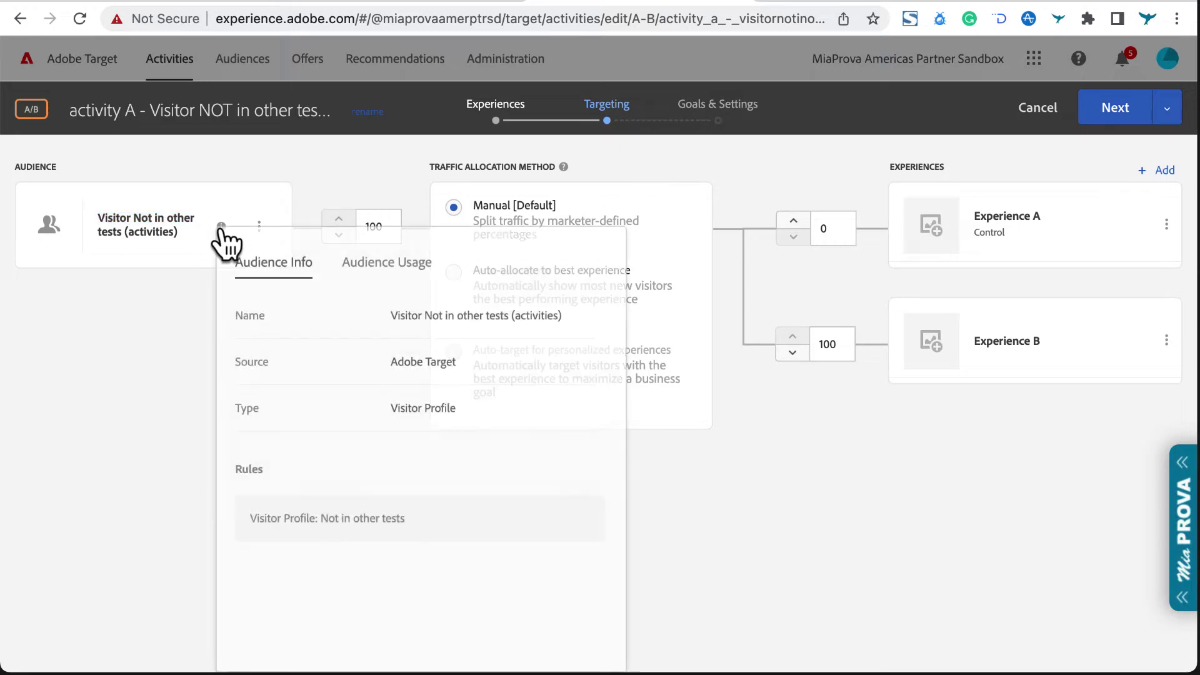
pyautogui.moveTo(420, 524); pyautogui.dragTo(247, 519)
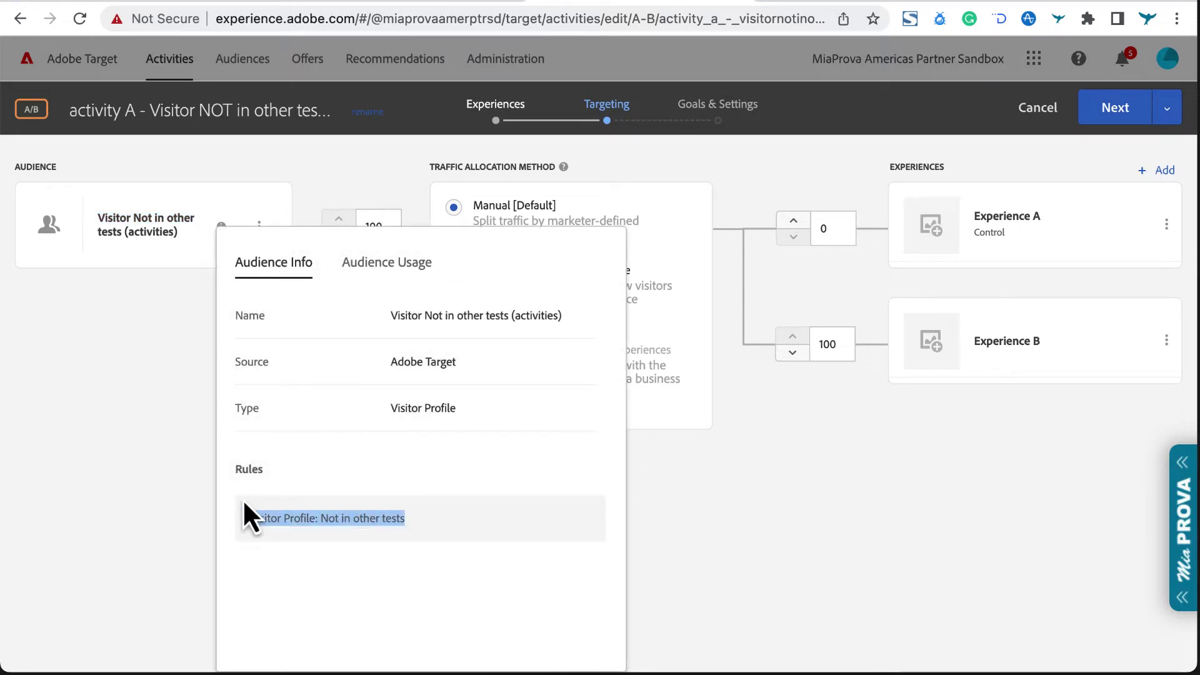
pyautogui.click(996, 536)
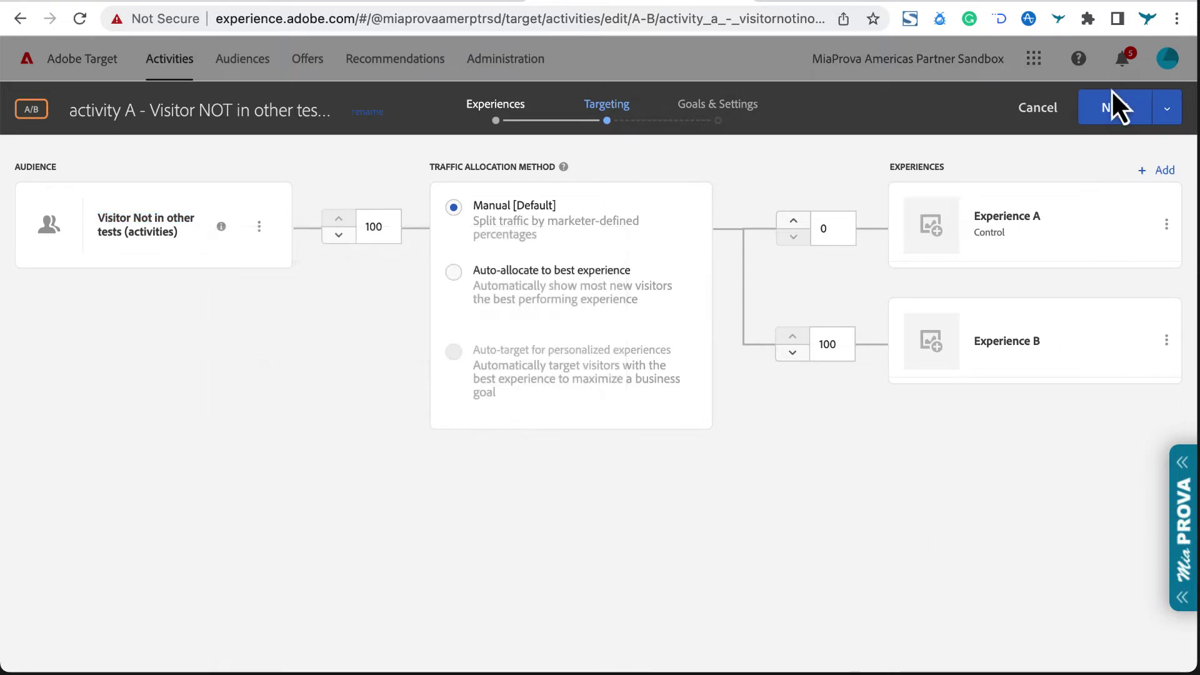
# Check activity A's priority in its goals and settings, and exit the activity without saving.
pyautogui.click(1115, 110)
pyautogui.scroll(-3, 582, 431)
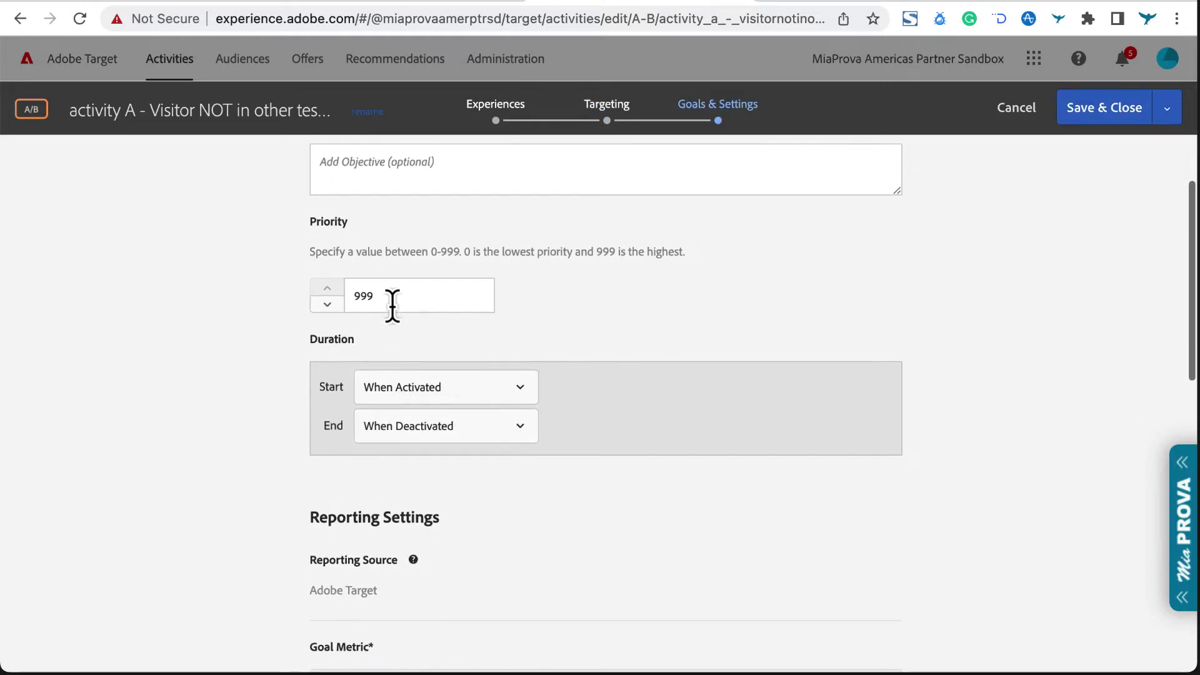
pyautogui.click(391, 296)
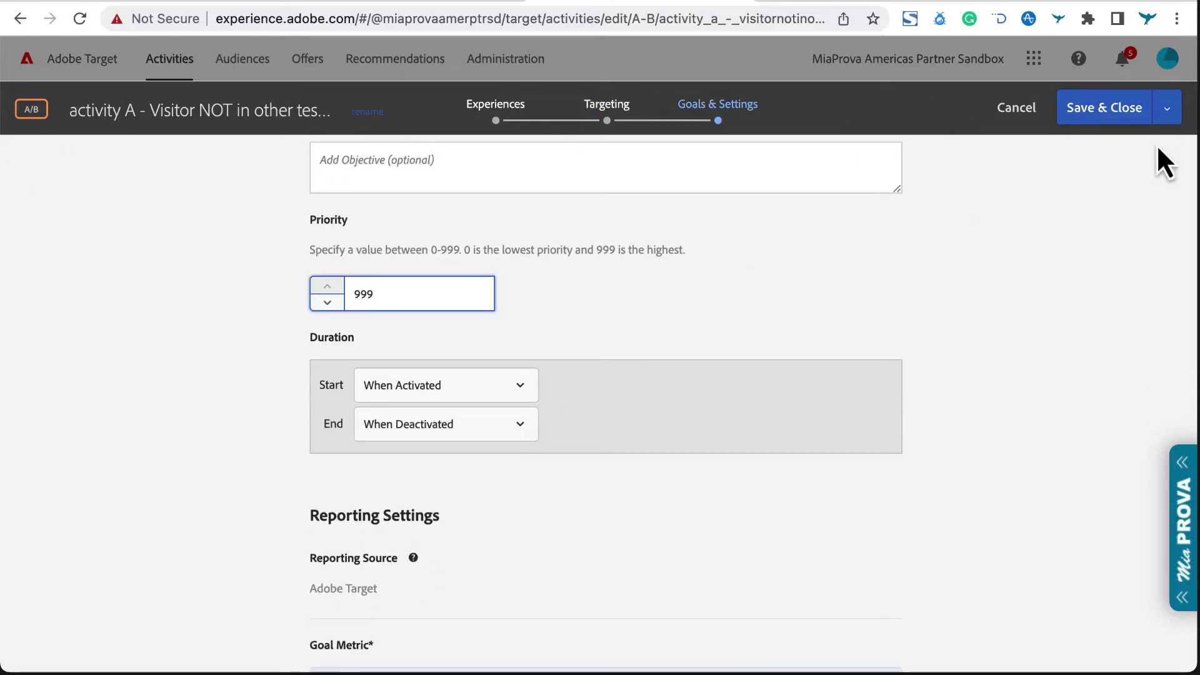
pyautogui.click(1011, 117)
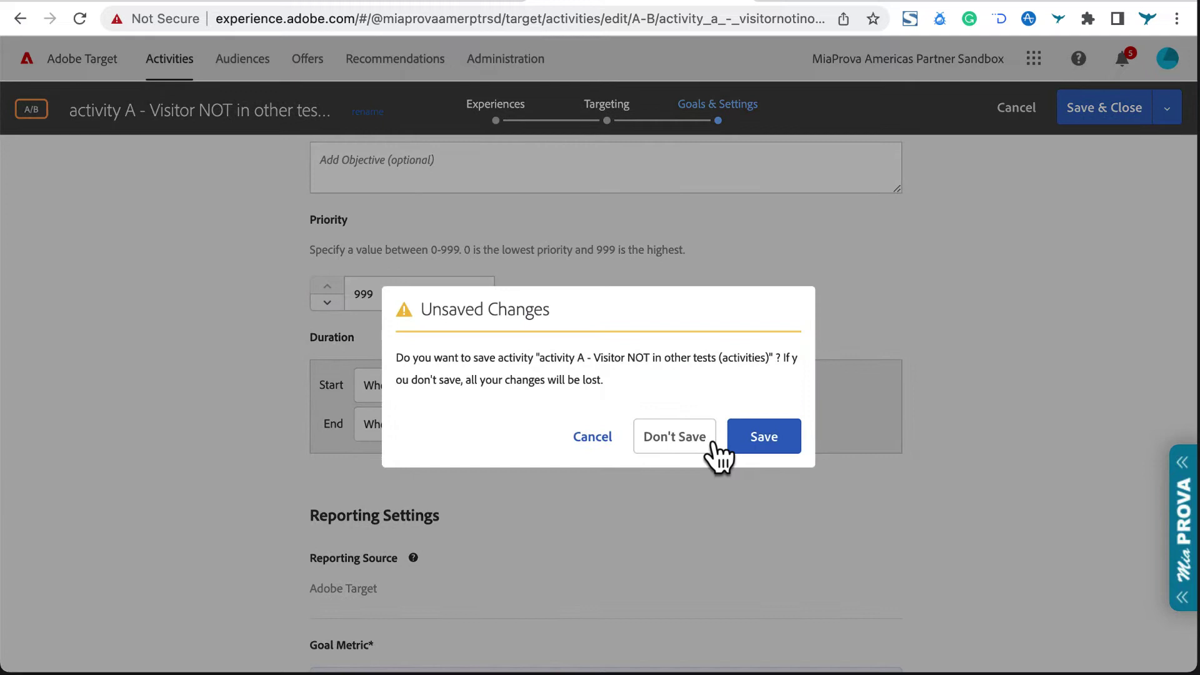
pyautogui.click(667, 440)
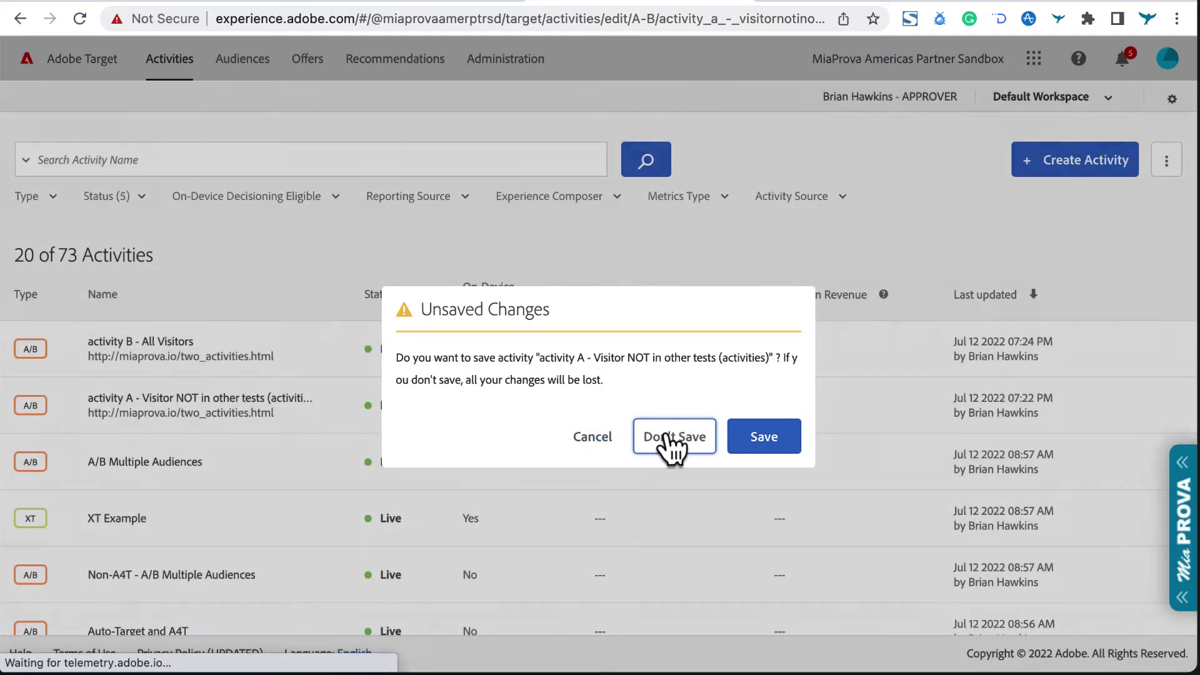
# Check the audience and priority of "activity B - All Visitors", and exit the activity without saving.
pyautogui.click(973, 350)
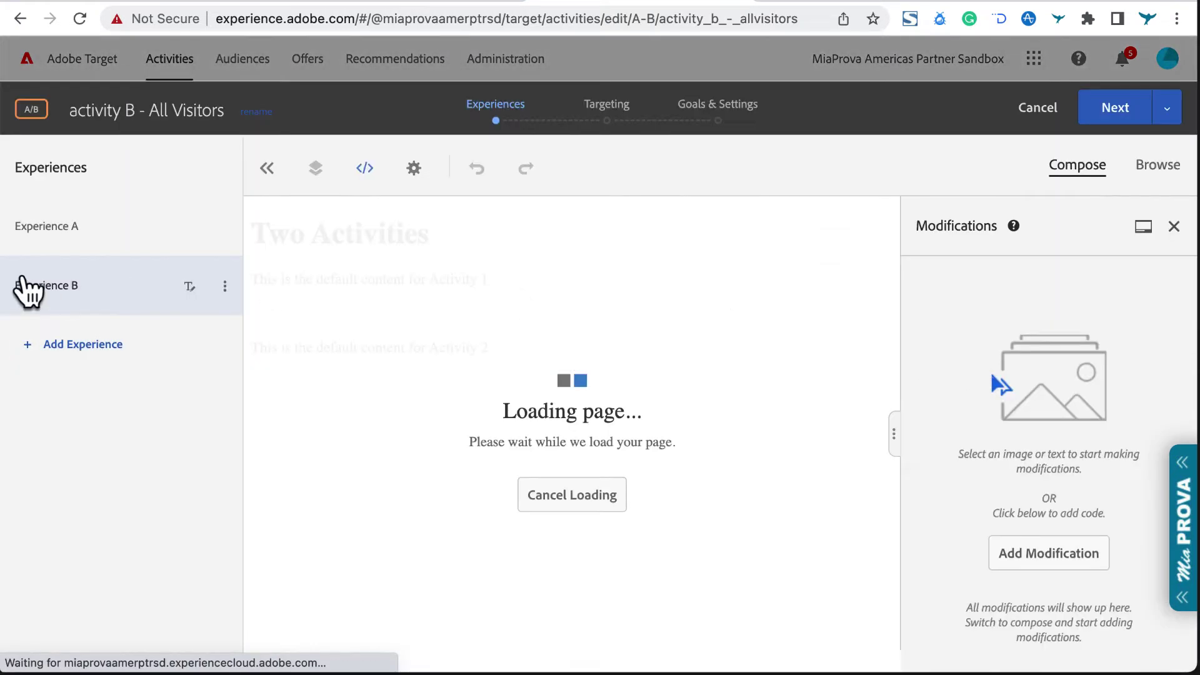
pyautogui.click(614, 114)
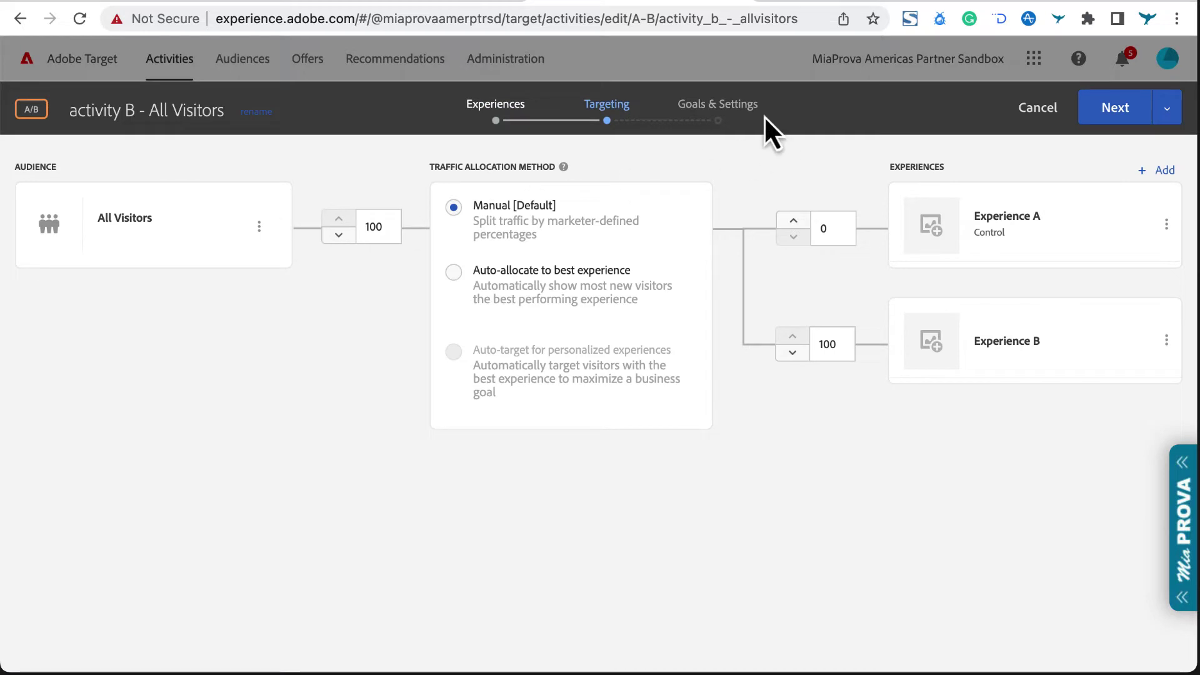
pyautogui.click(723, 120)
pyautogui.click(375, 299)
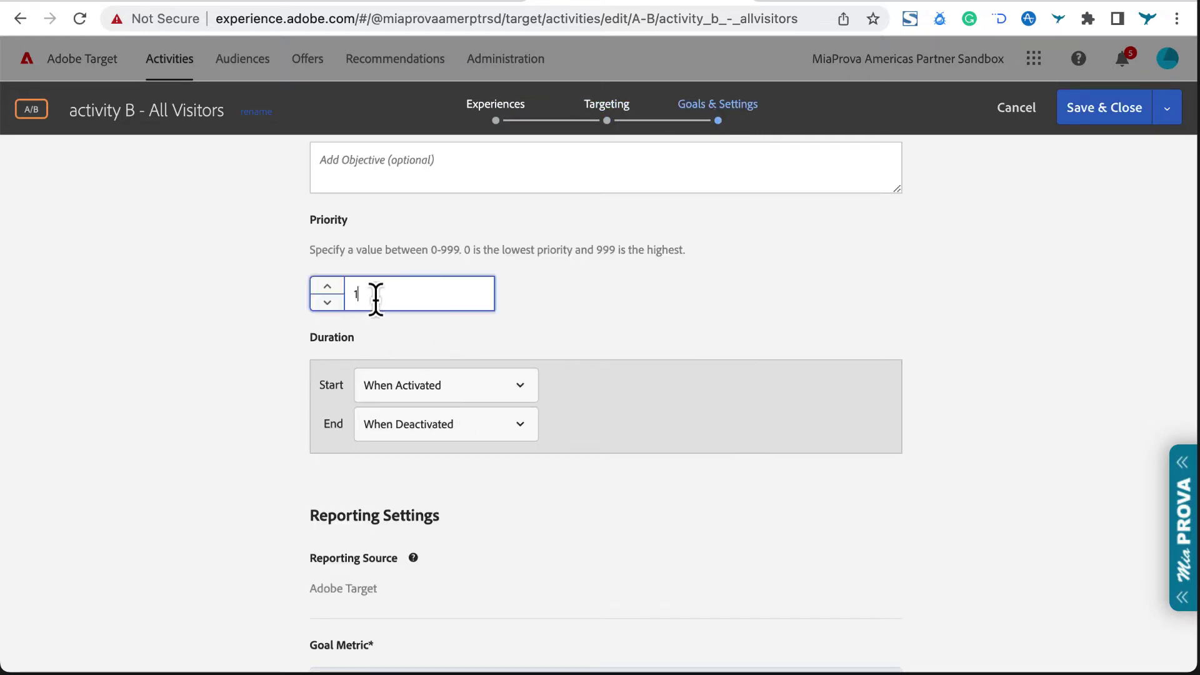
pyautogui.click(1006, 112)
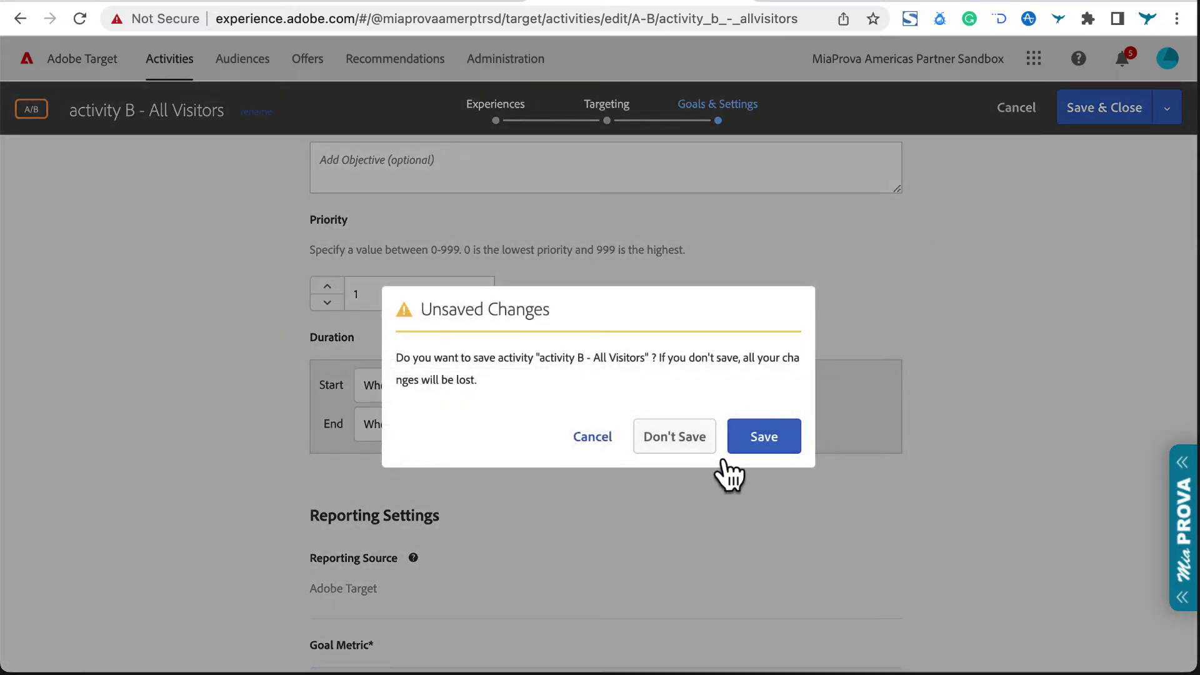
pyautogui.click(687, 439)
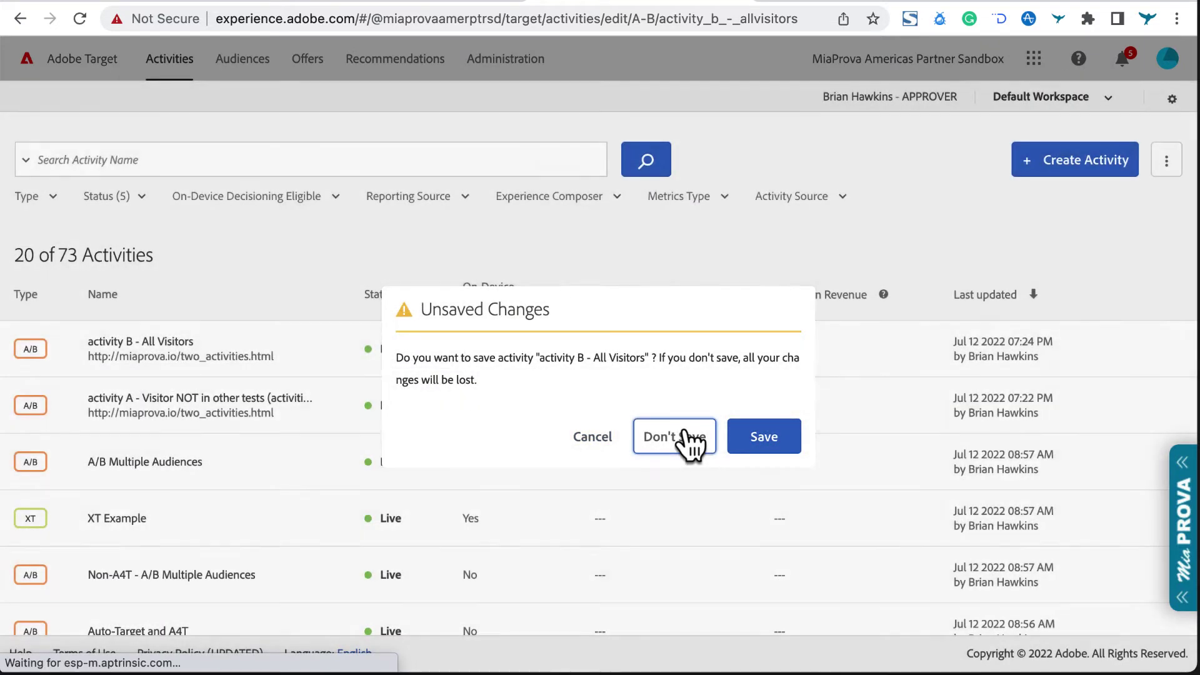
# Switch to the miaprova.io/two_activities.html page and delete its cookies matching the mbox filter.
pyautogui.click(482, 3)
pyautogui.click(443, 28)
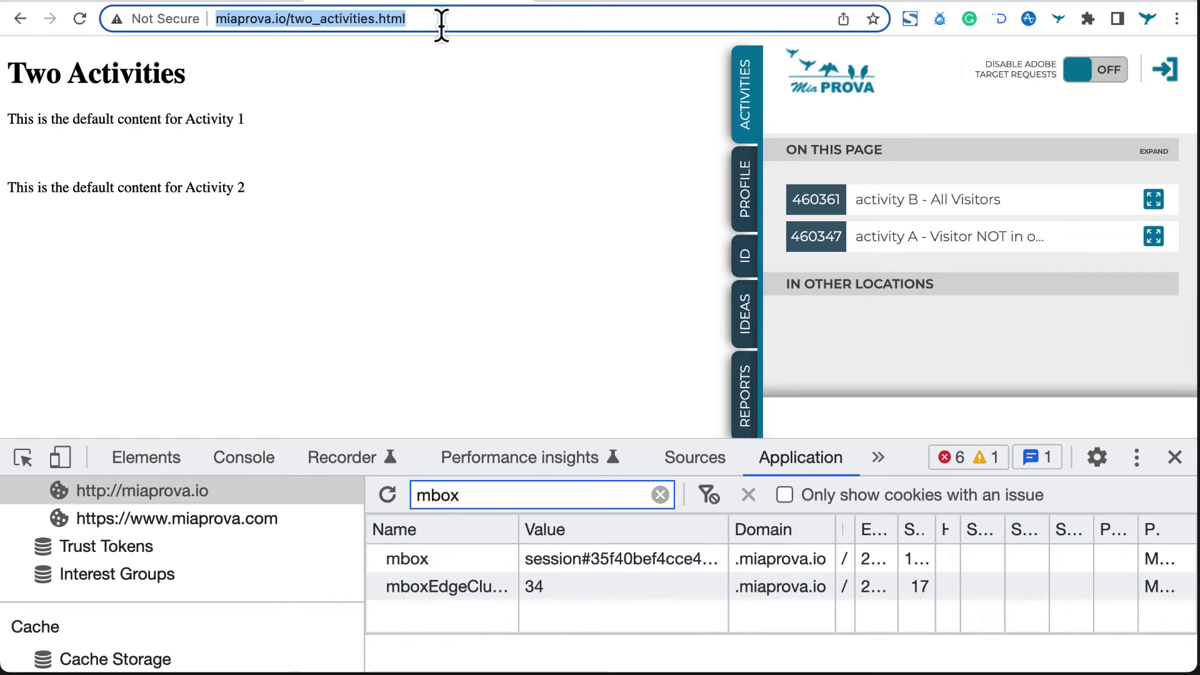
pyautogui.click(443, 25)
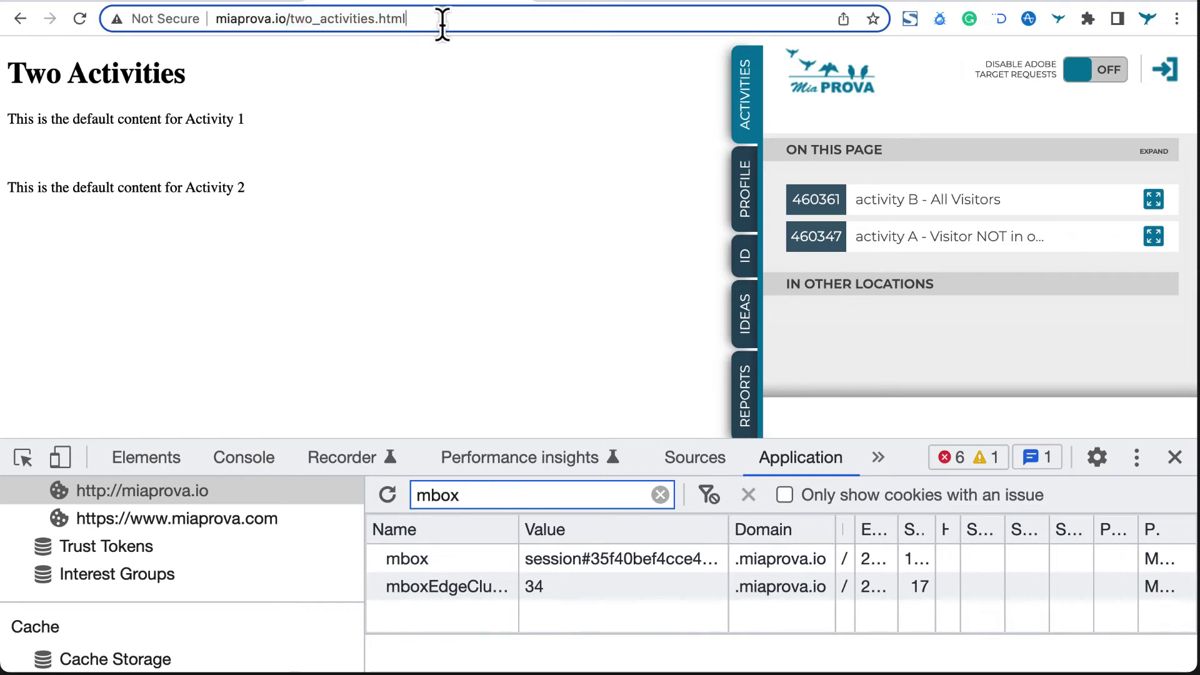
pyautogui.tripleClick(343, 25)
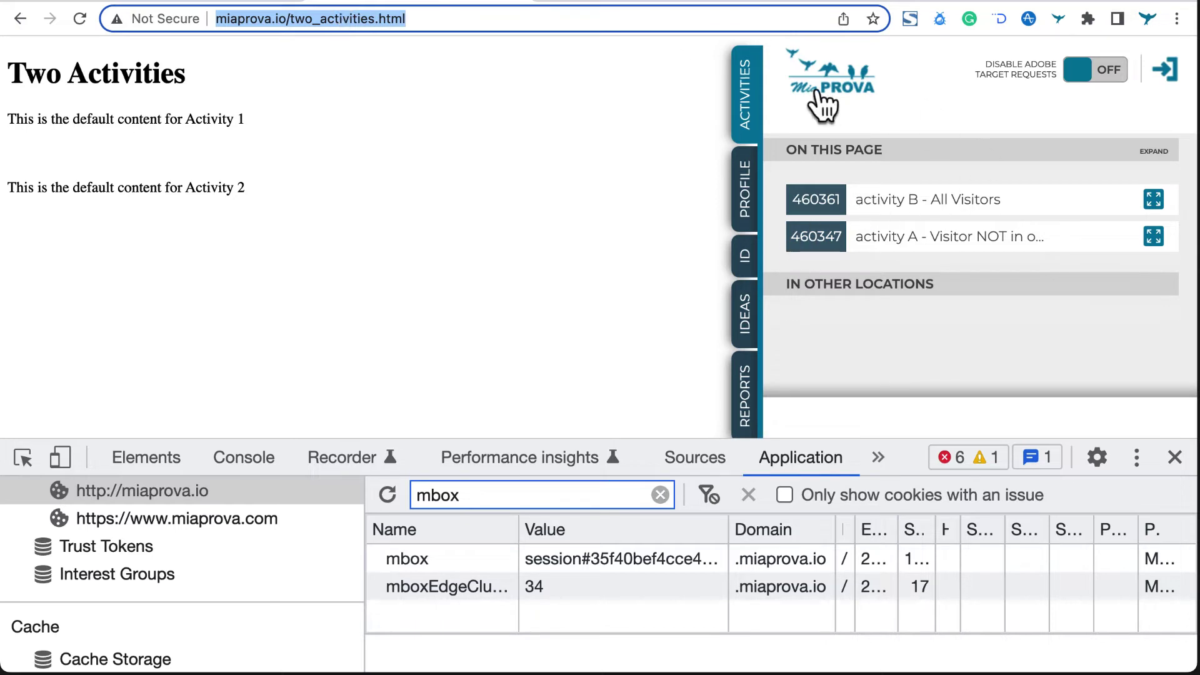
pyautogui.click(473, 559)
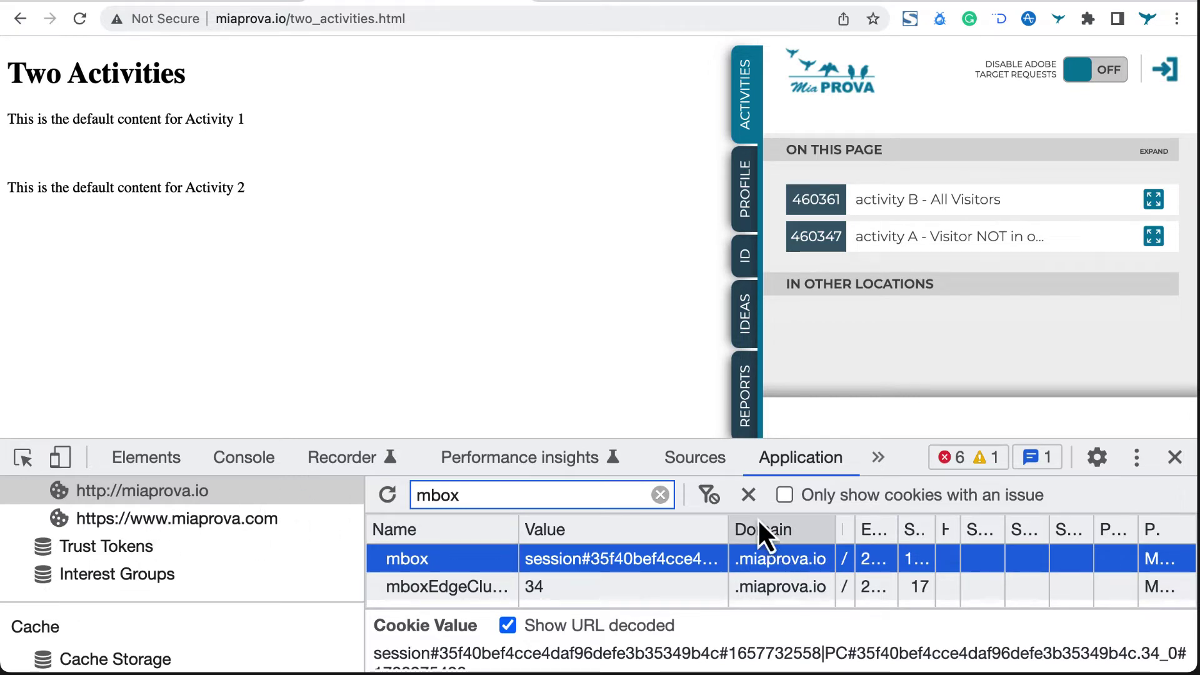
pyautogui.click(752, 499)
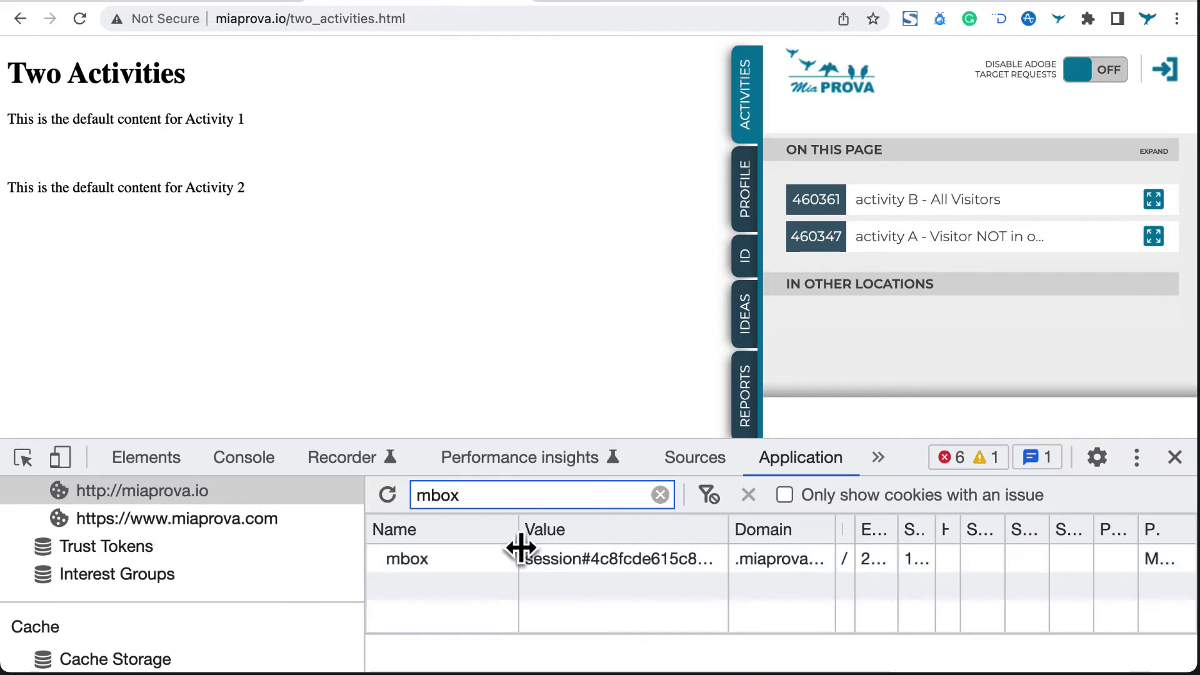
pyautogui.click(522, 554)
pyautogui.click(748, 495)
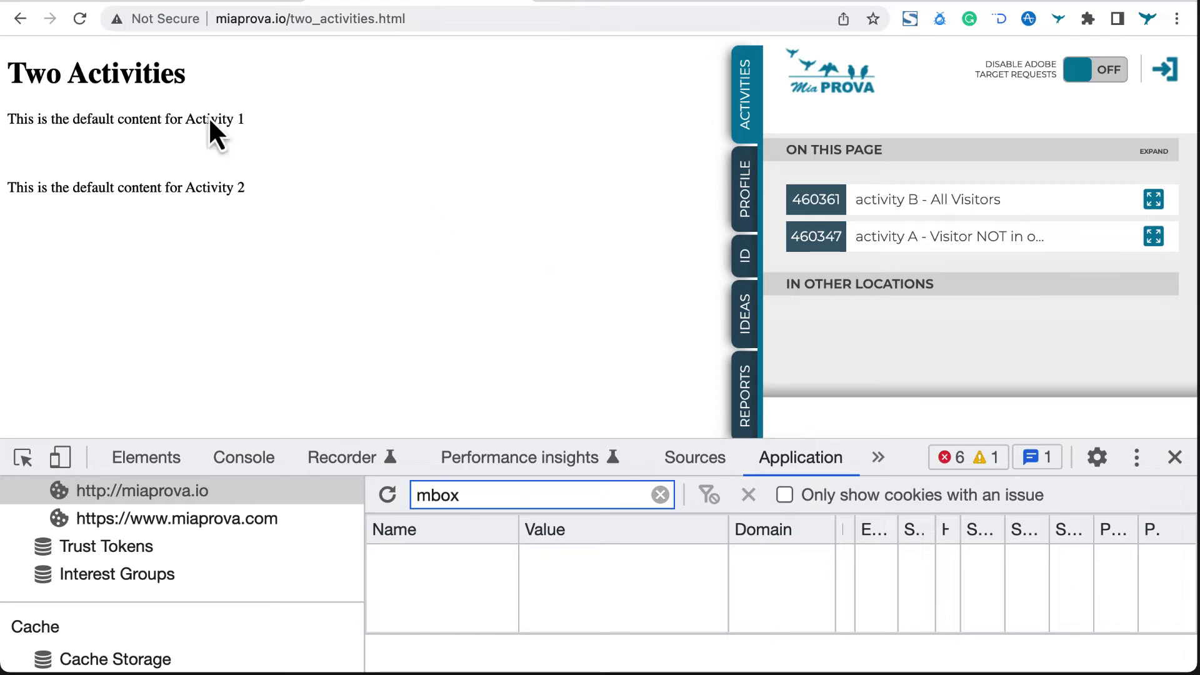
# View the visitor profile and page activities in MiaProva, and reload the Two Activities page.
pyautogui.click(73, 26)
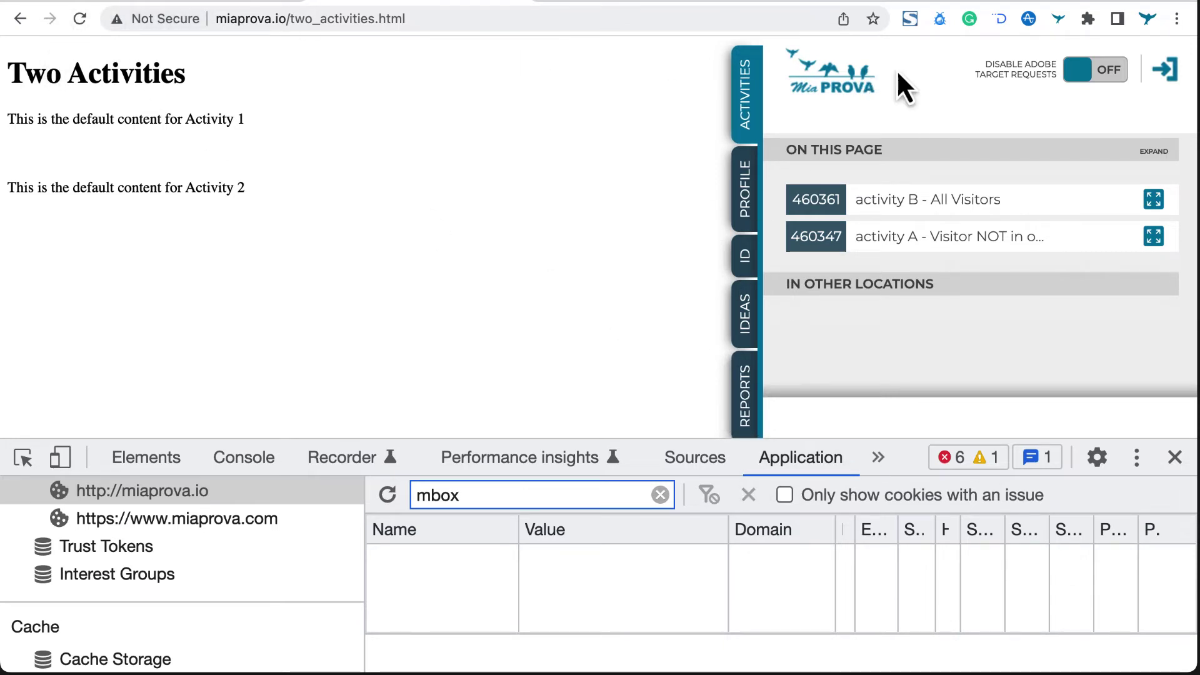
pyautogui.click(741, 201)
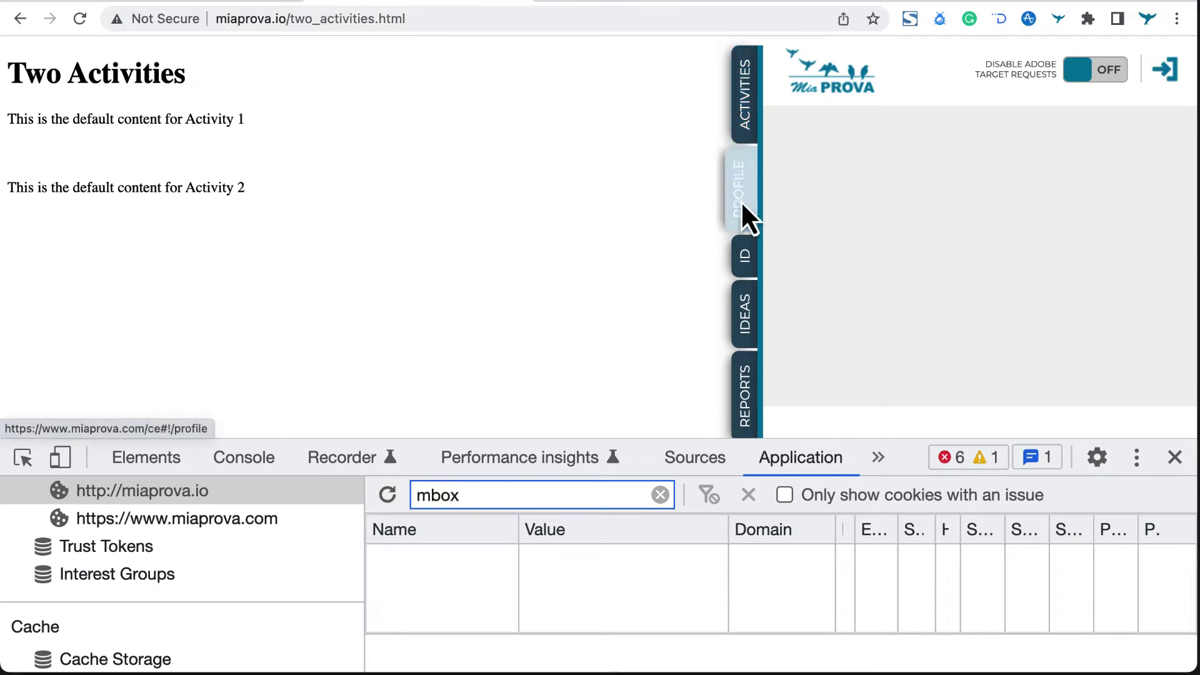
pyautogui.click(741, 106)
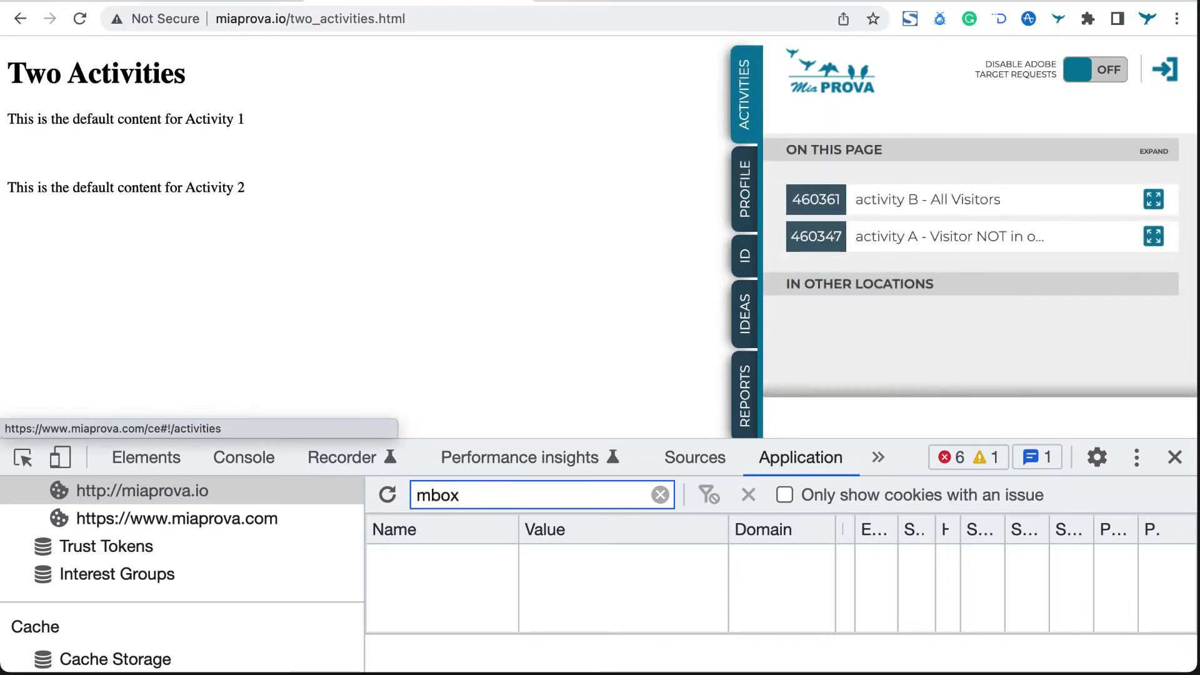
pyautogui.click(79, 23)
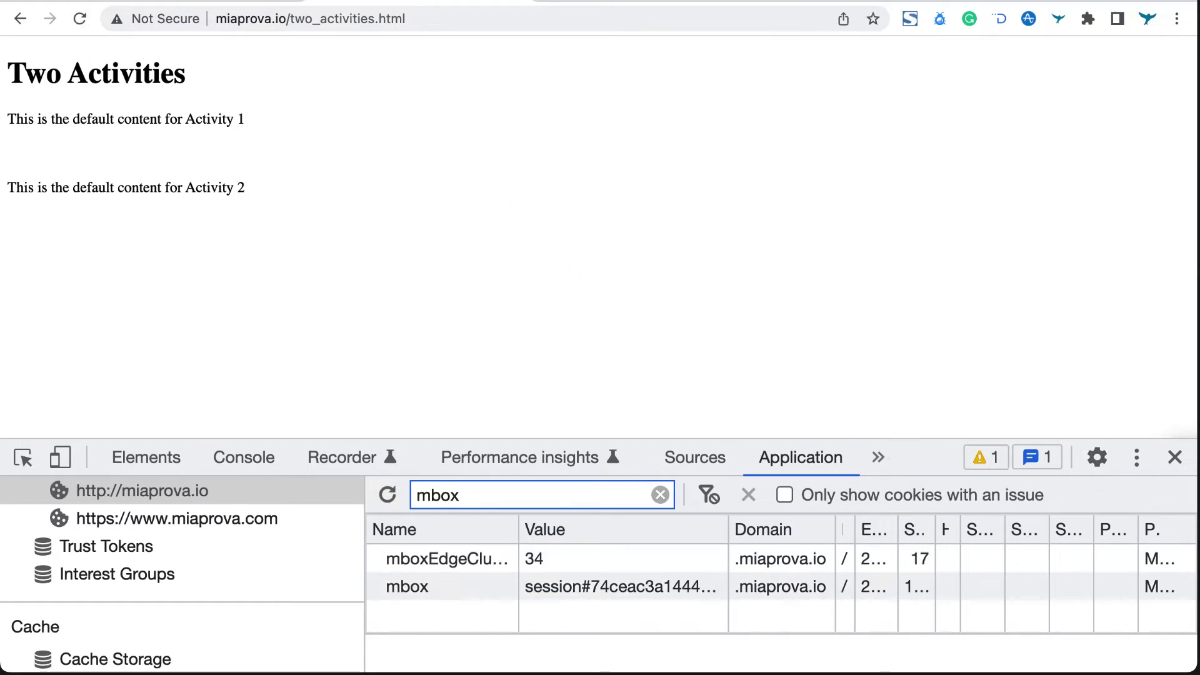
# Shrink the developer tools to enlarge the page area, and expand the collapsed MiaProva overlay.
pyautogui.moveTo(951, 441); pyautogui.dragTo(950, 605)
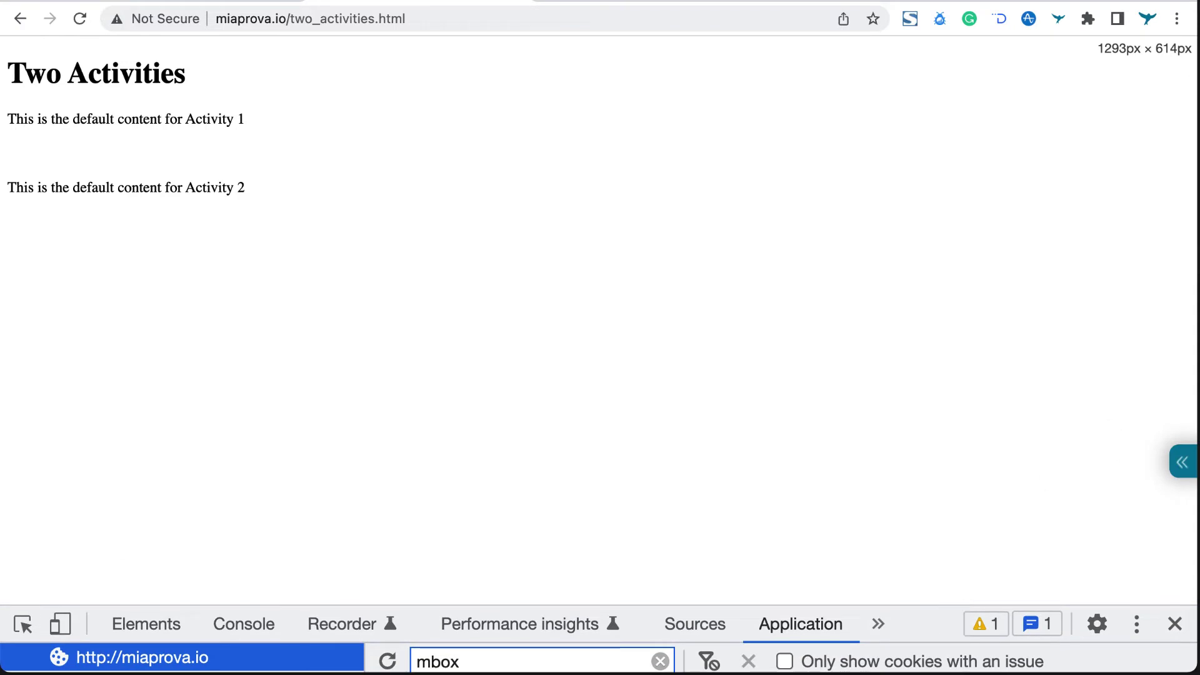
pyautogui.click(1177, 475)
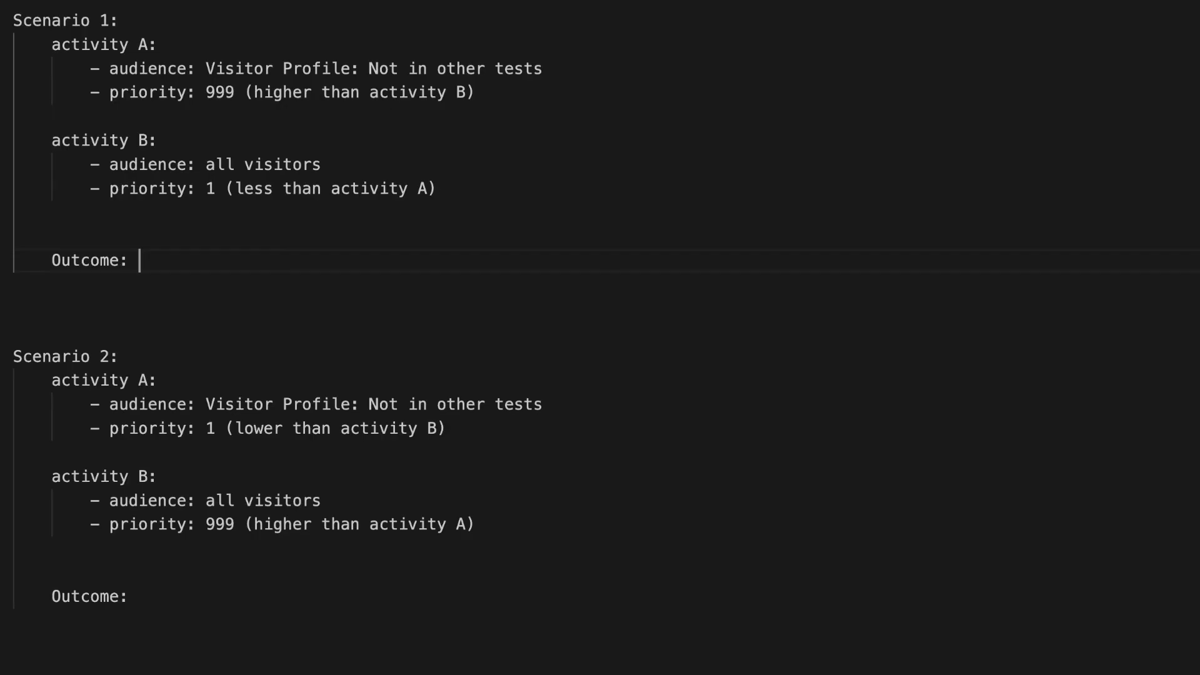
# Revisit activity A's audience and priority lines under Scenario 1 in the notes.
pyautogui.click(318, 147)
pyautogui.moveTo(283, 94); pyautogui.dragTo(93, 78)
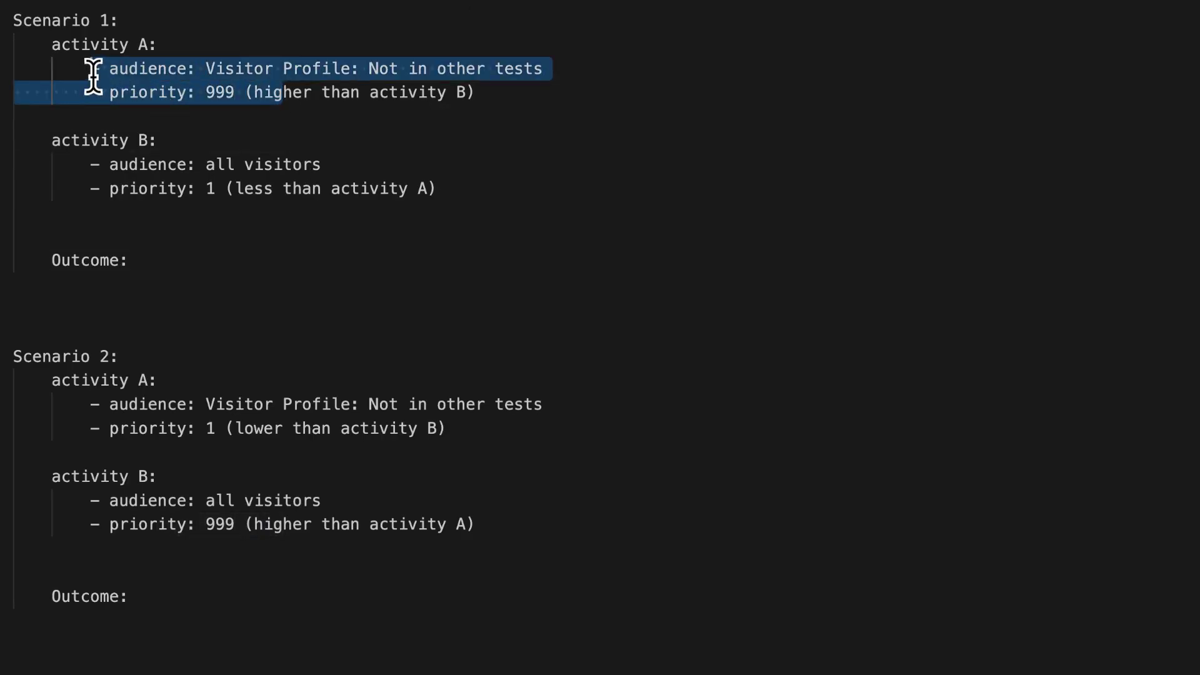
pyautogui.click(107, 74)
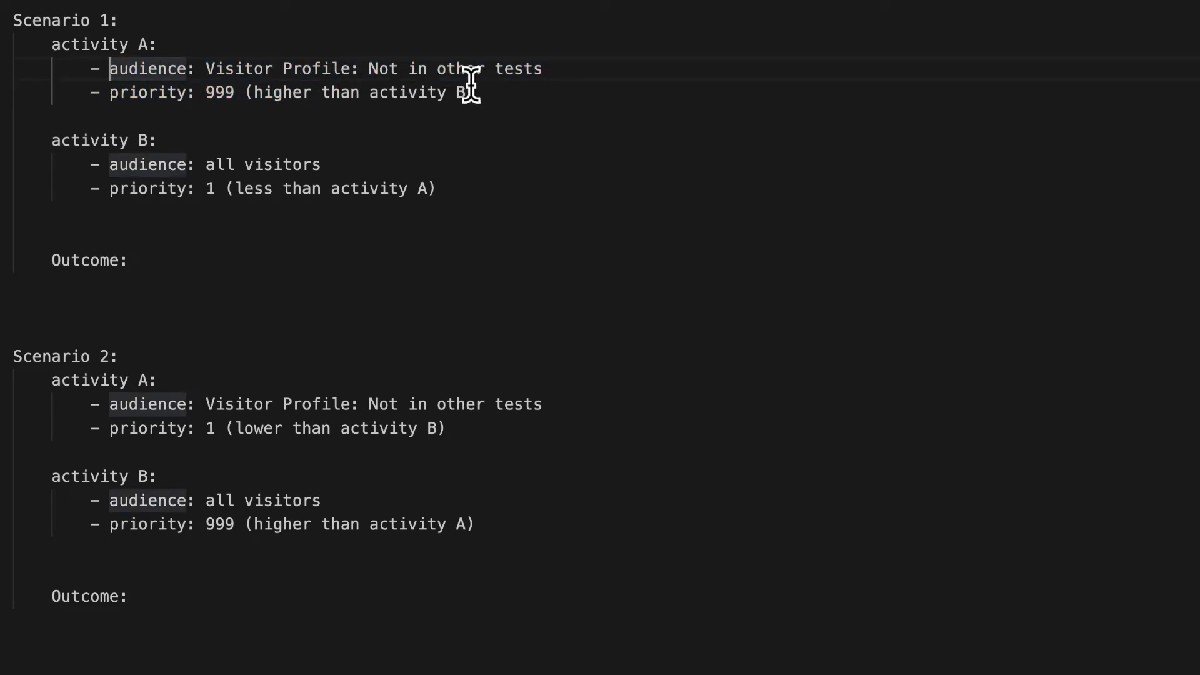
# Compare the audience and priority lines of activities A and B under Scenario 1 in the notes.
pyautogui.click(314, 72)
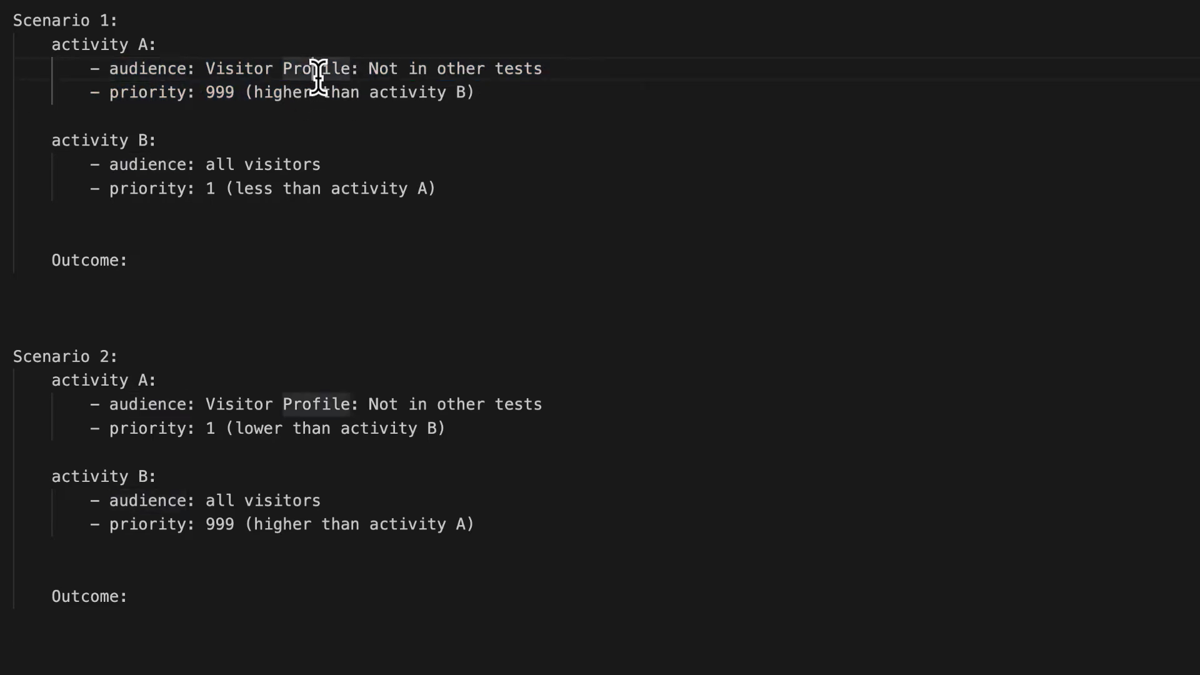
pyautogui.click(216, 192)
pyautogui.moveTo(493, 193); pyautogui.dragTo(41, 142)
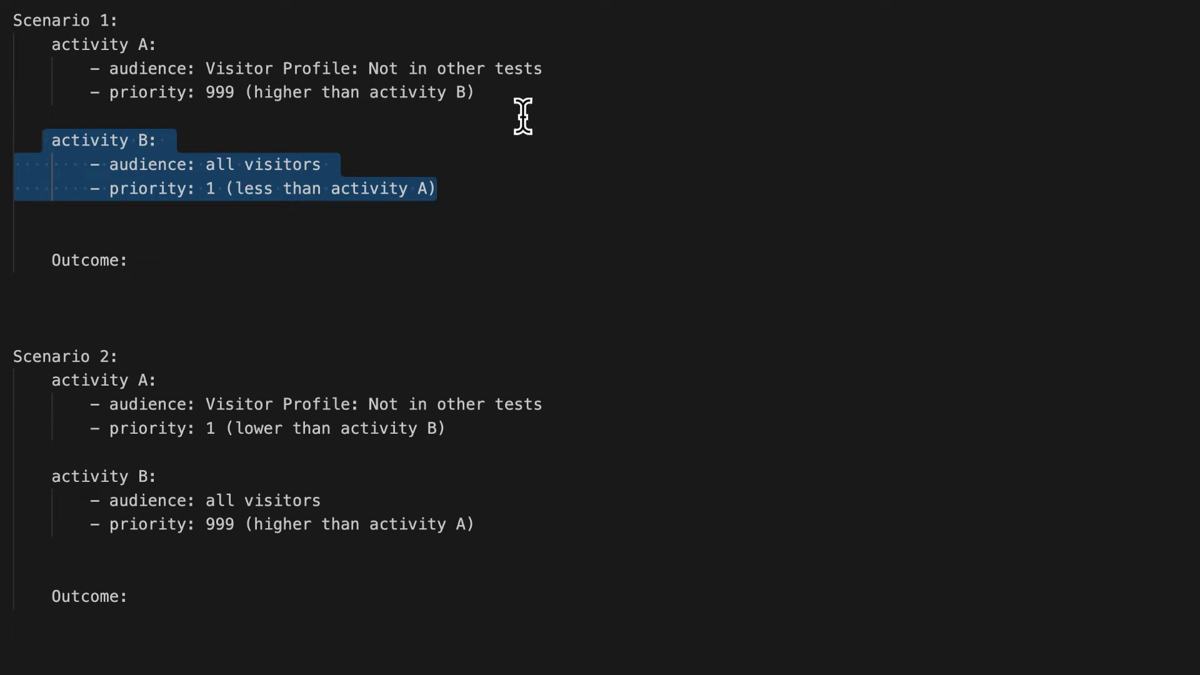
pyautogui.moveTo(512, 93); pyautogui.dragTo(12, 73)
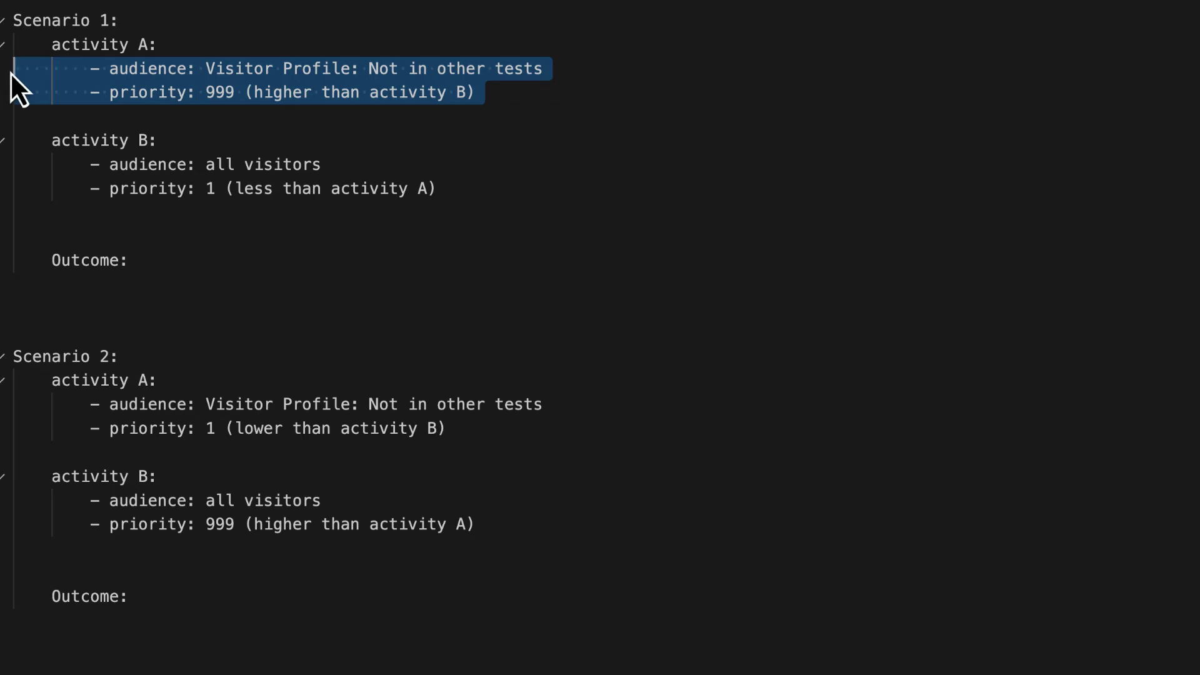
pyautogui.moveTo(482, 191); pyautogui.dragTo(16, 139)
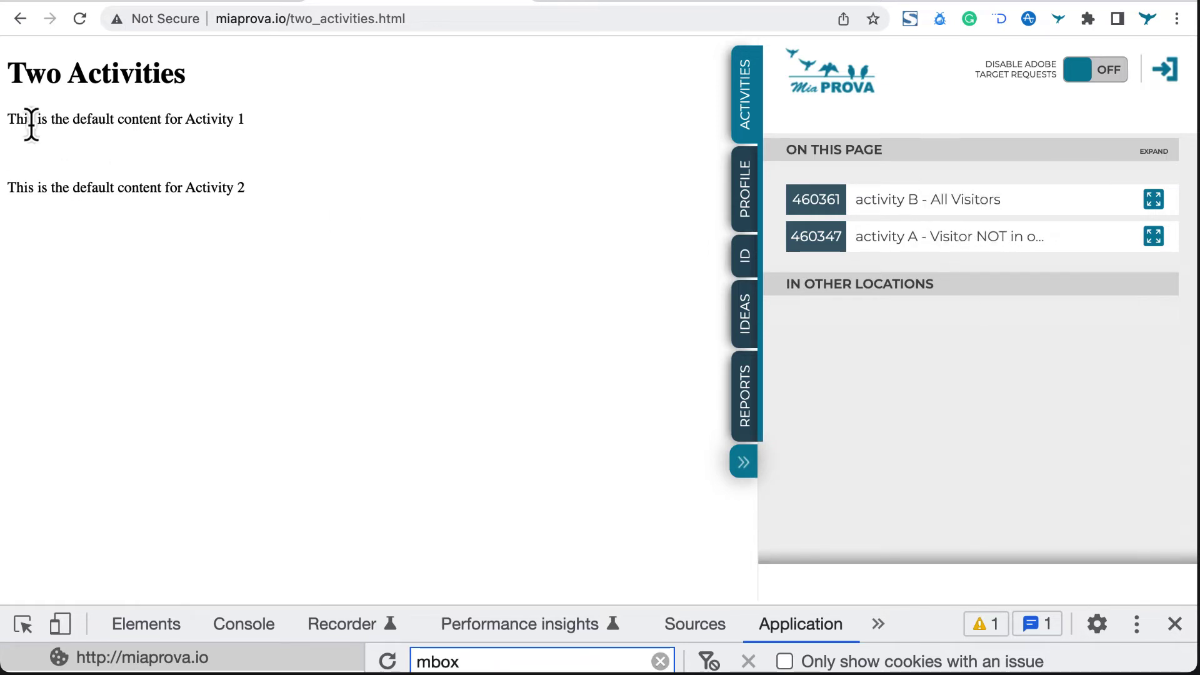
# Reload the Two Activities page and expand the details of activity B - All Visitors in MiaProva.
pyautogui.click(78, 25)
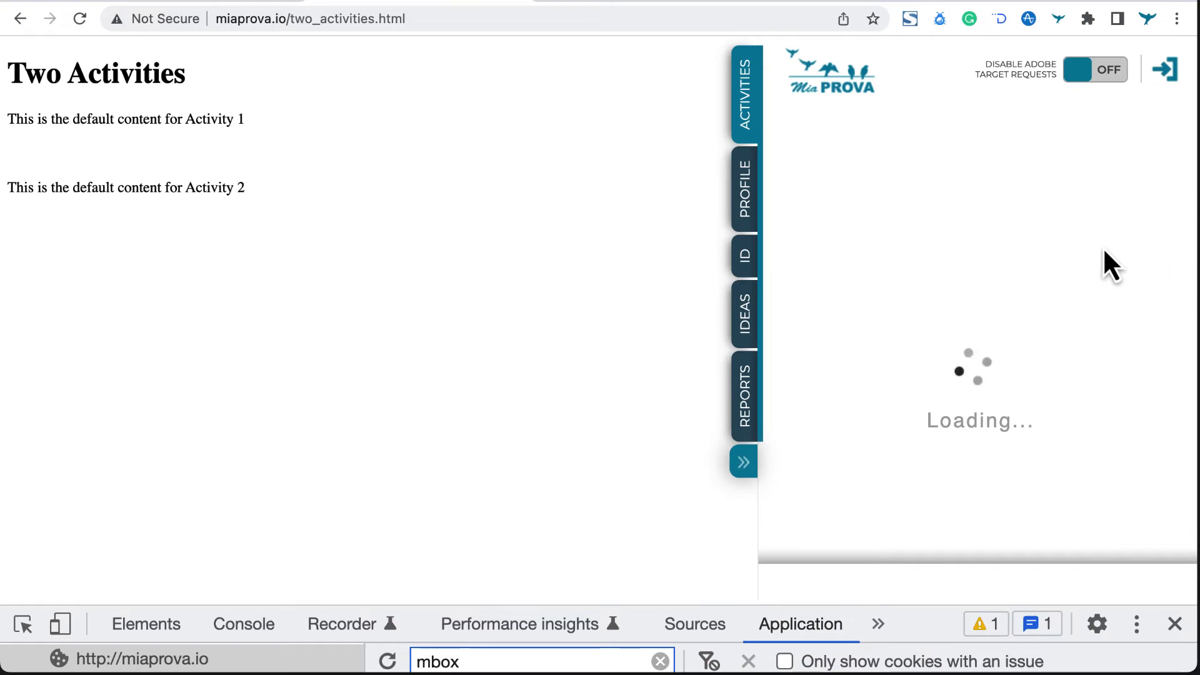
pyautogui.click(913, 213)
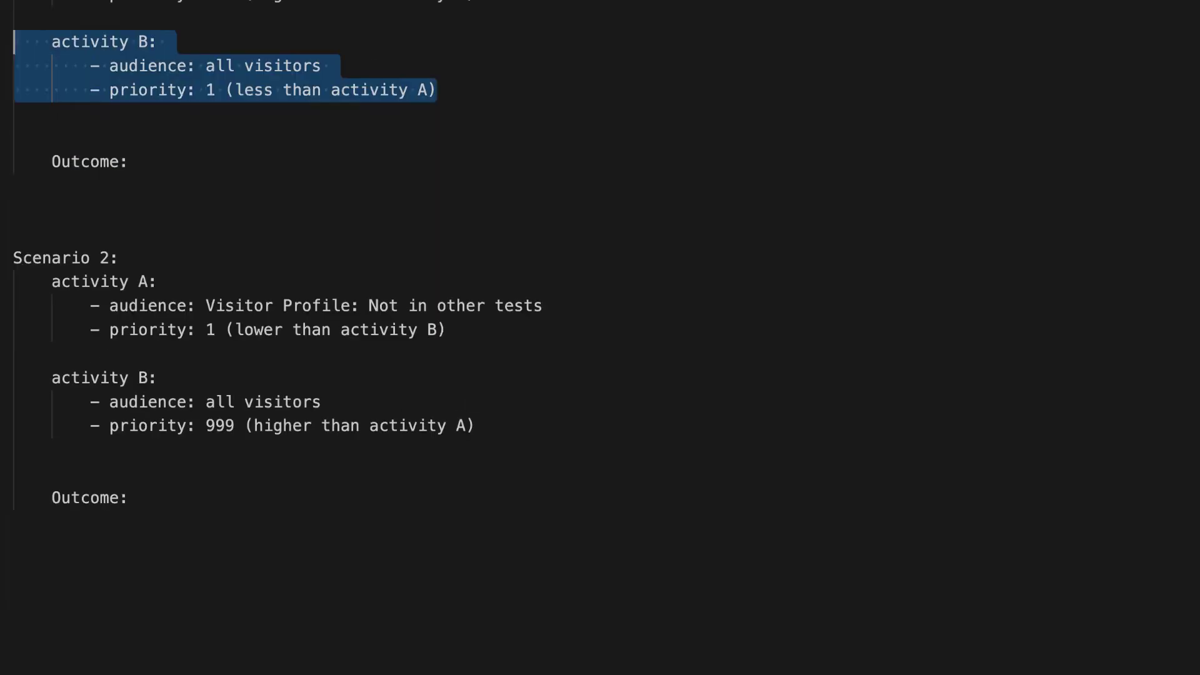
# Review the audience of activity A and the priorities of both activities under Scenario 2 in the notes.
pyautogui.click(817, 249)
pyautogui.moveTo(506, 324); pyautogui.dragTo(103, 307)
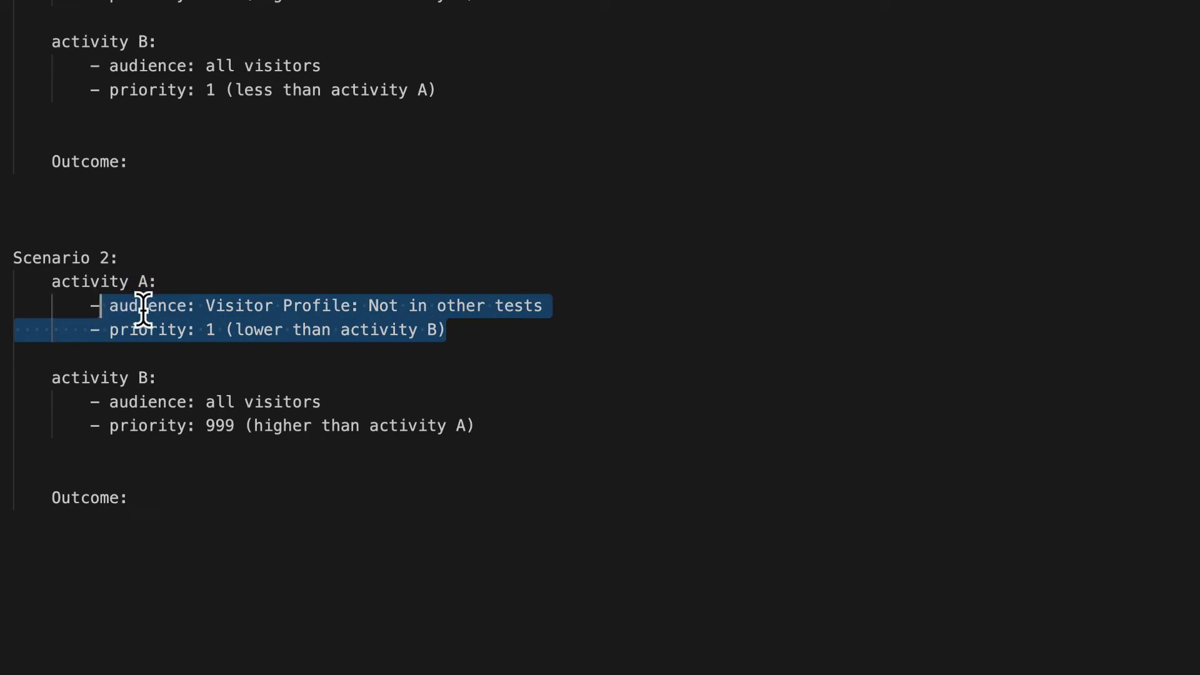
pyautogui.click(511, 326)
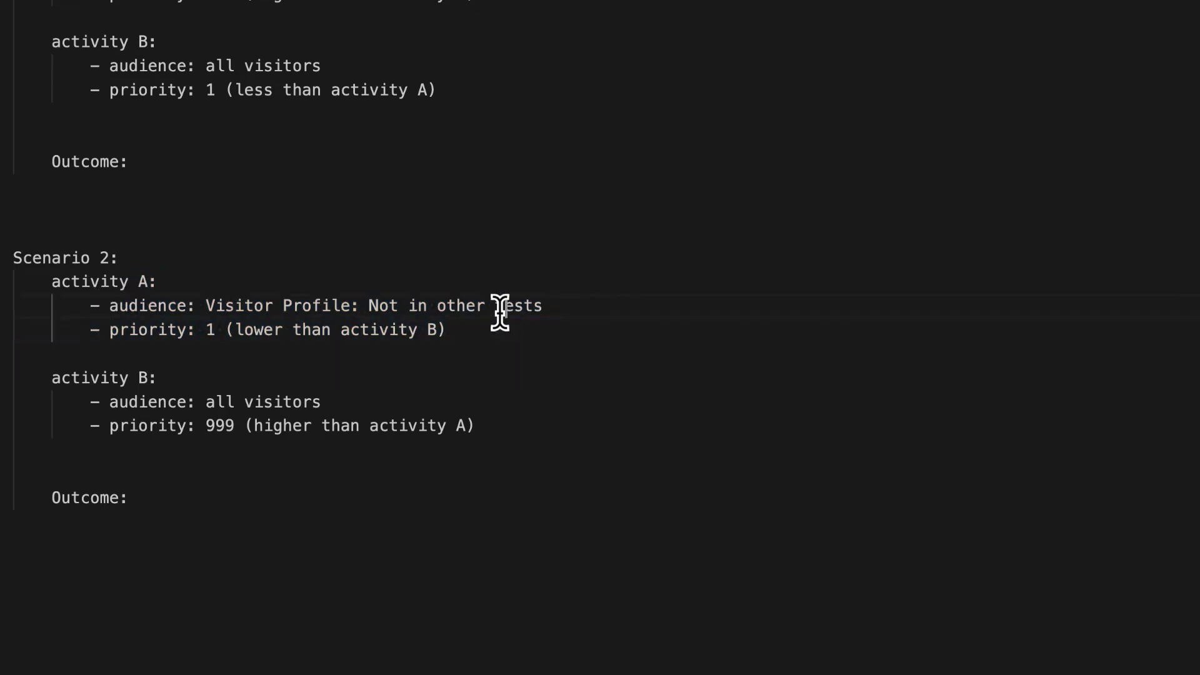
pyautogui.moveTo(501, 307); pyautogui.dragTo(260, 301)
pyautogui.doubleClick(211, 329)
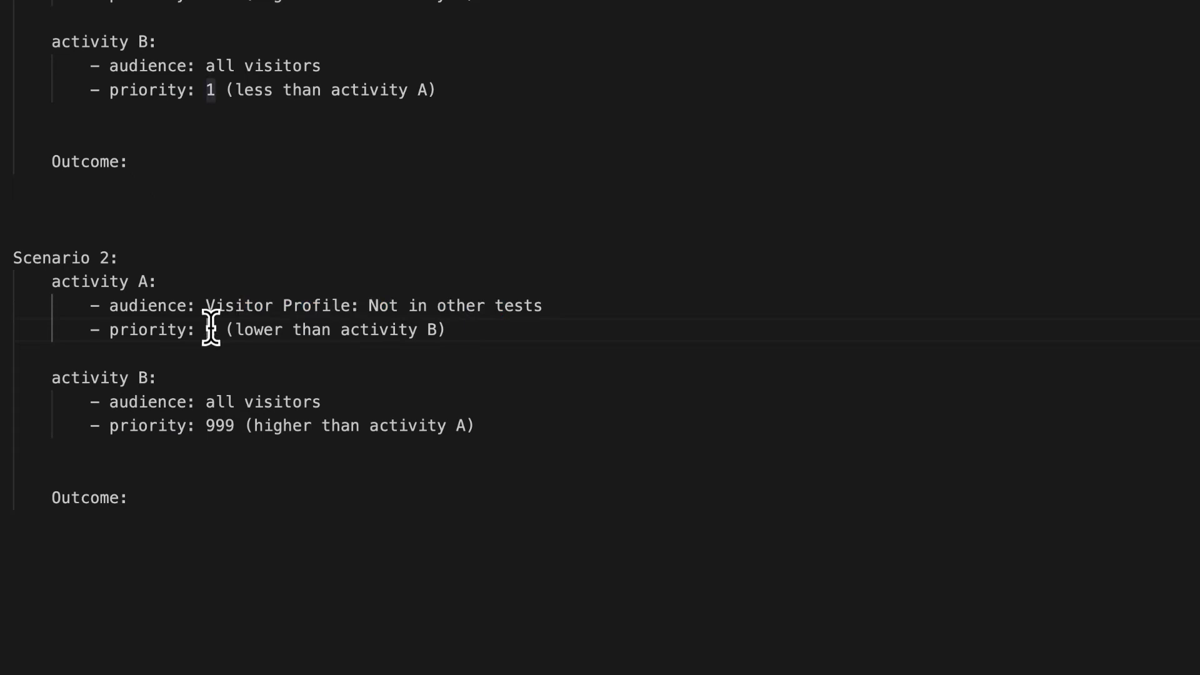
pyautogui.click(217, 426)
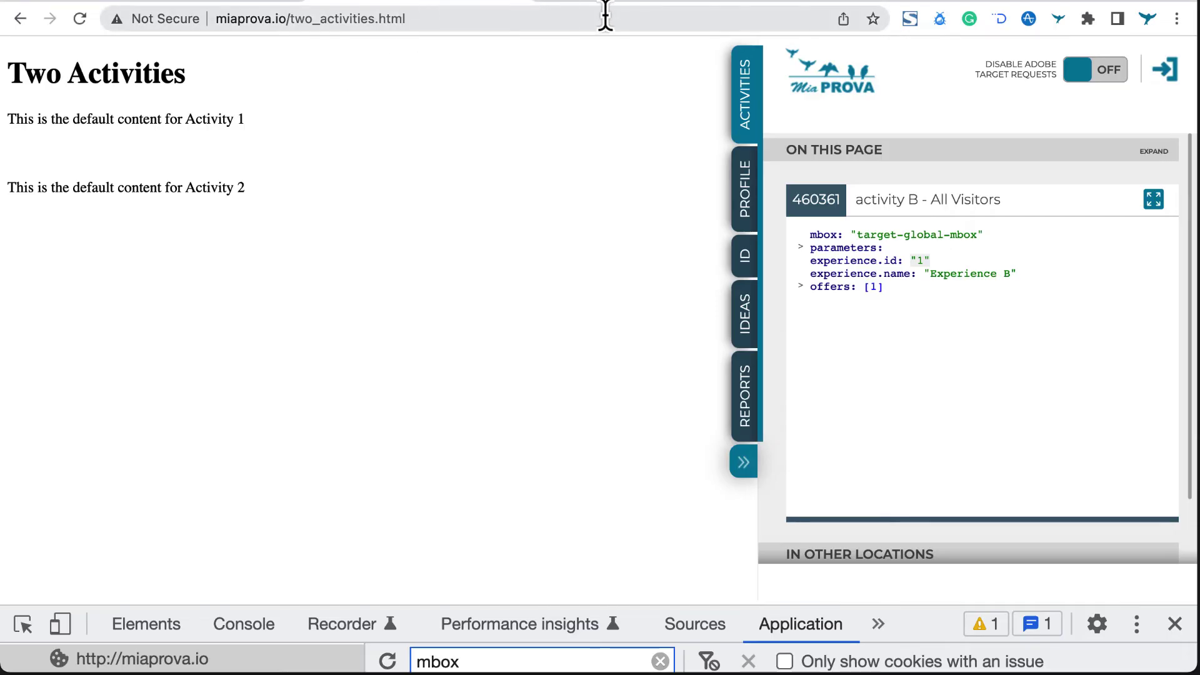
# In Adobe Target, set the priority of activity B - All Visitors to 999 and save the activity.
pyautogui.click(605, 9)
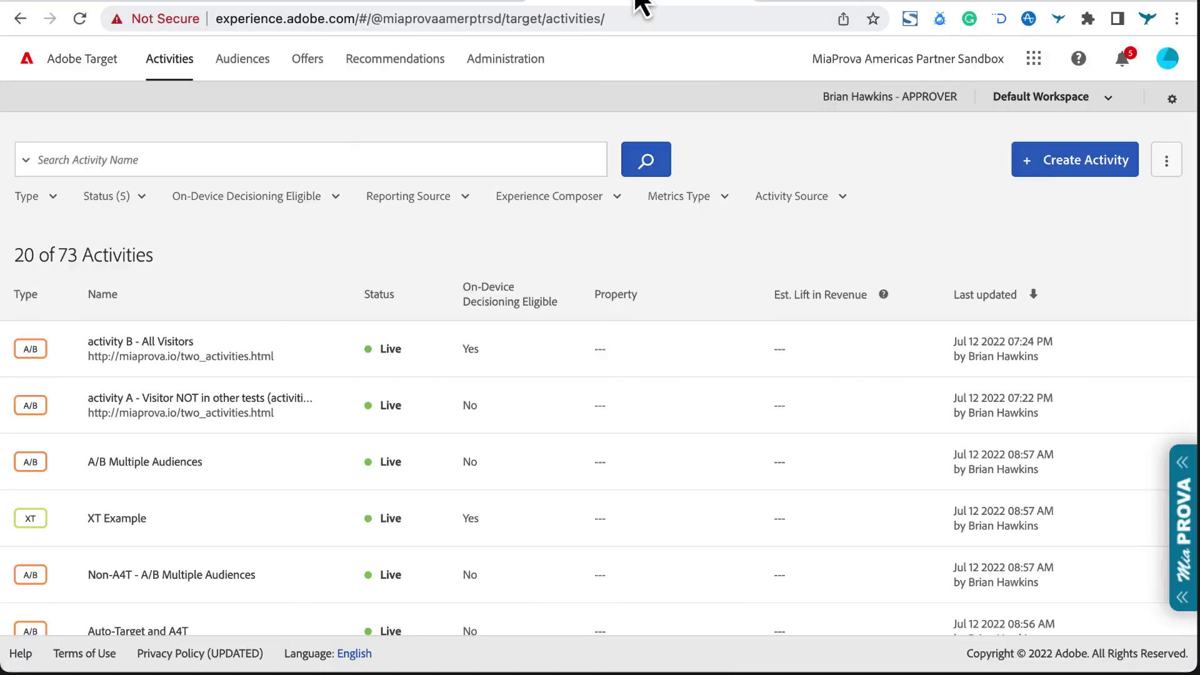
pyautogui.click(973, 350)
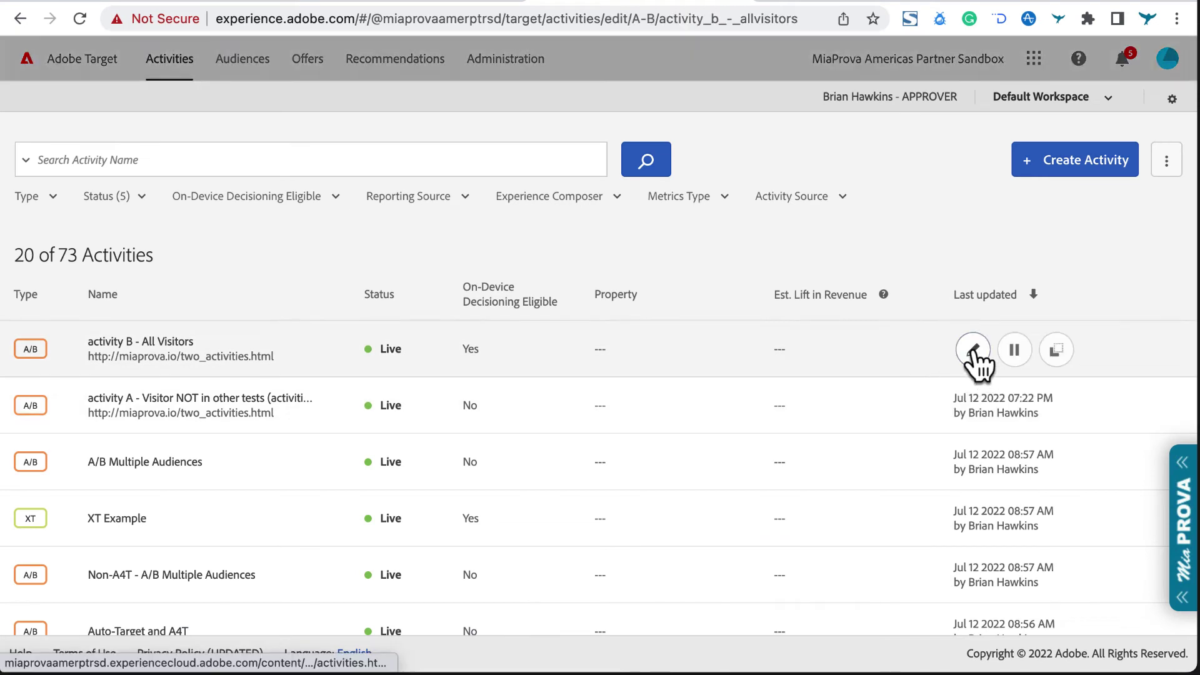
pyautogui.click(727, 100)
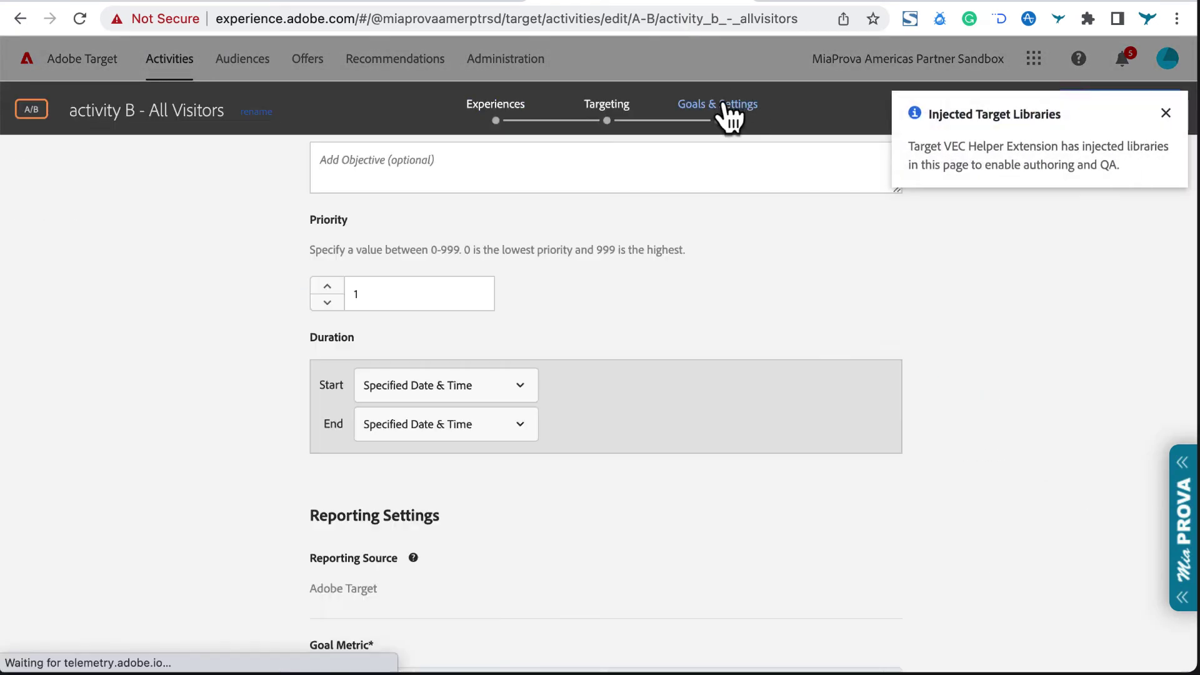
pyautogui.click(454, 287)
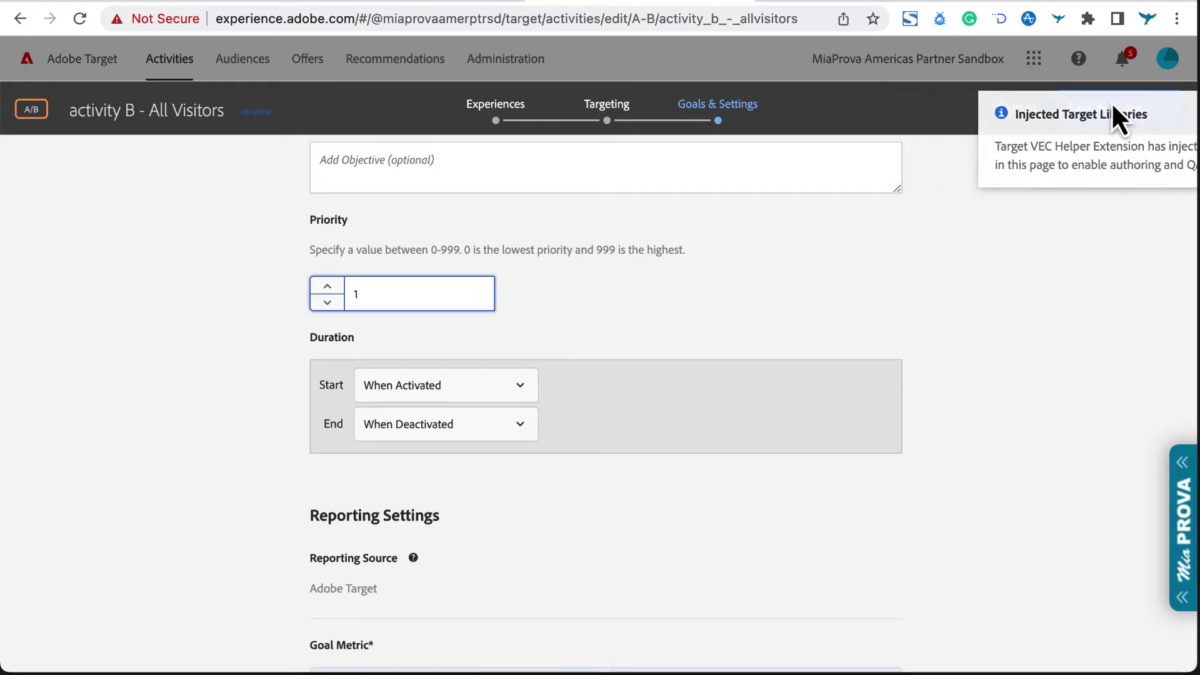
pyautogui.press('BackSpace')
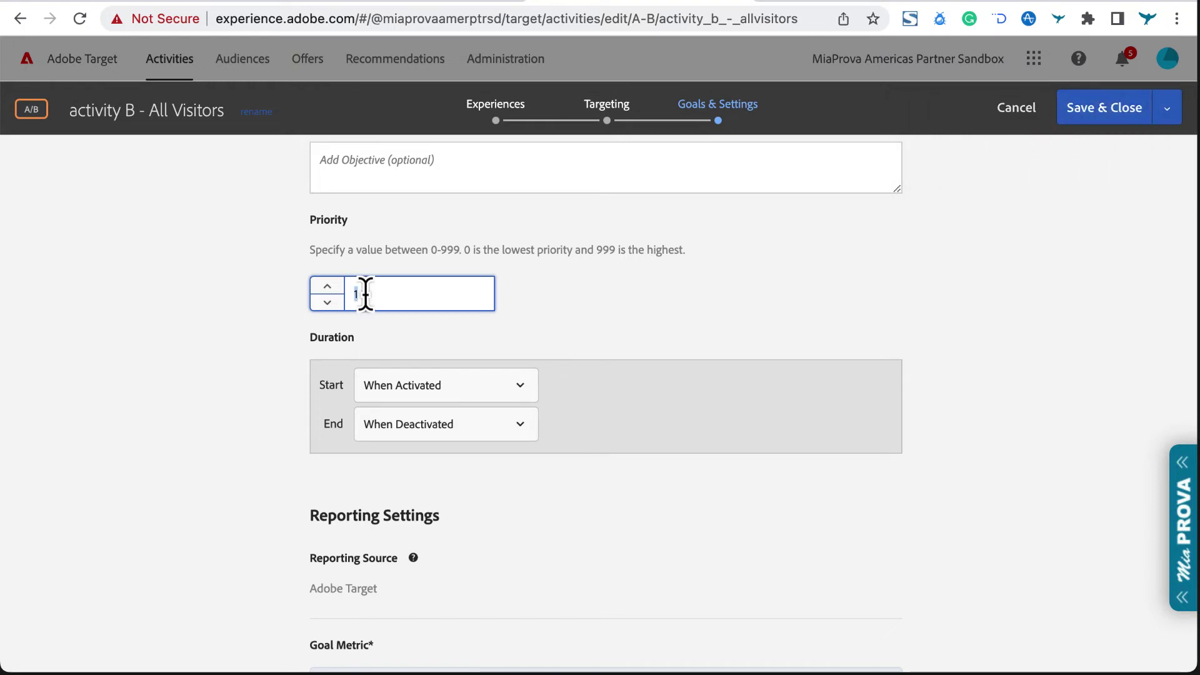
pyautogui.write('999')
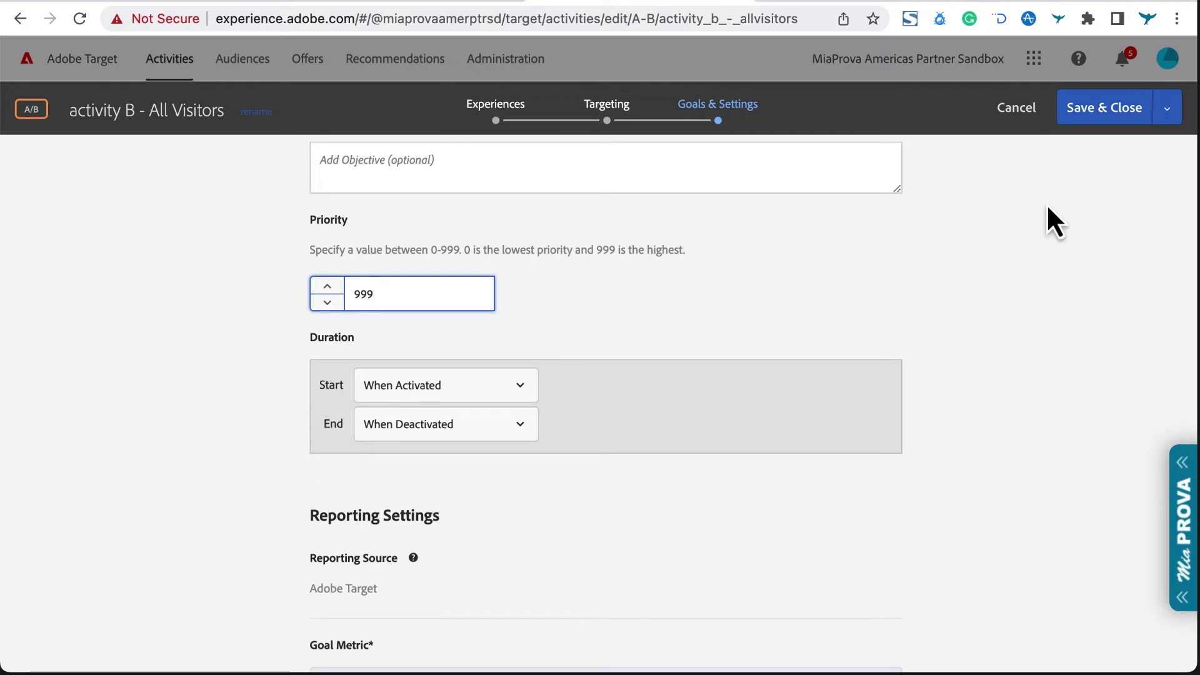
pyautogui.click(1109, 103)
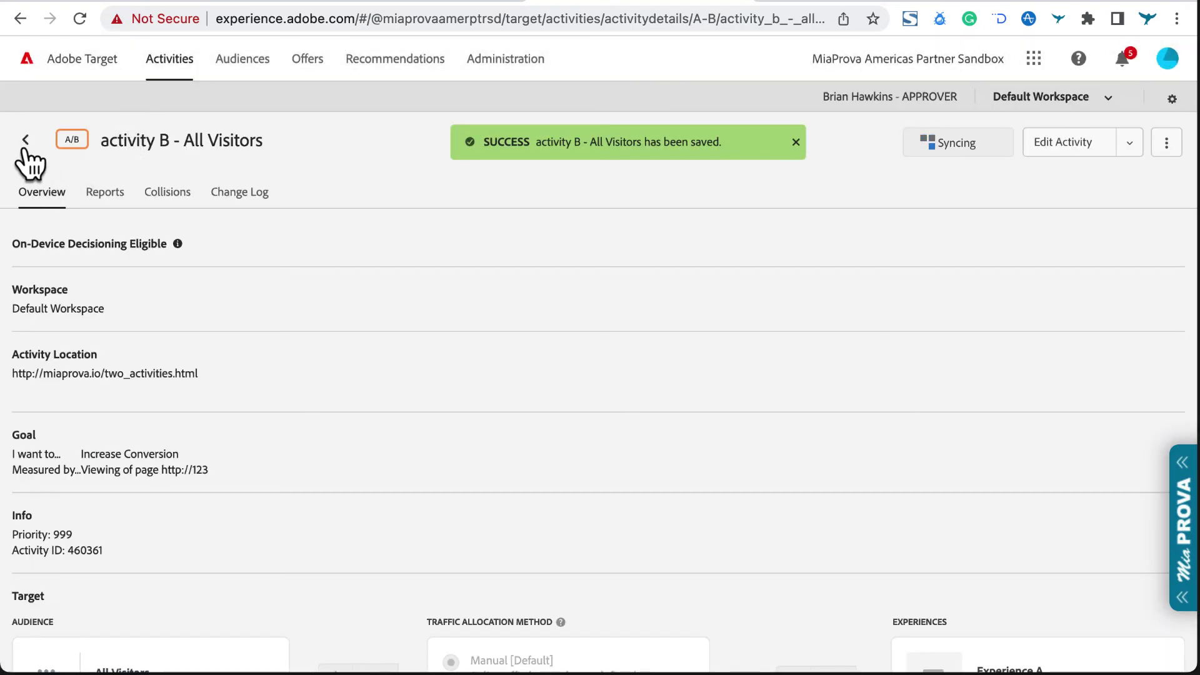
# Set the priority of activity A - Visitor NOT in other tests to 1 and save the activity.
pyautogui.click(25, 141)
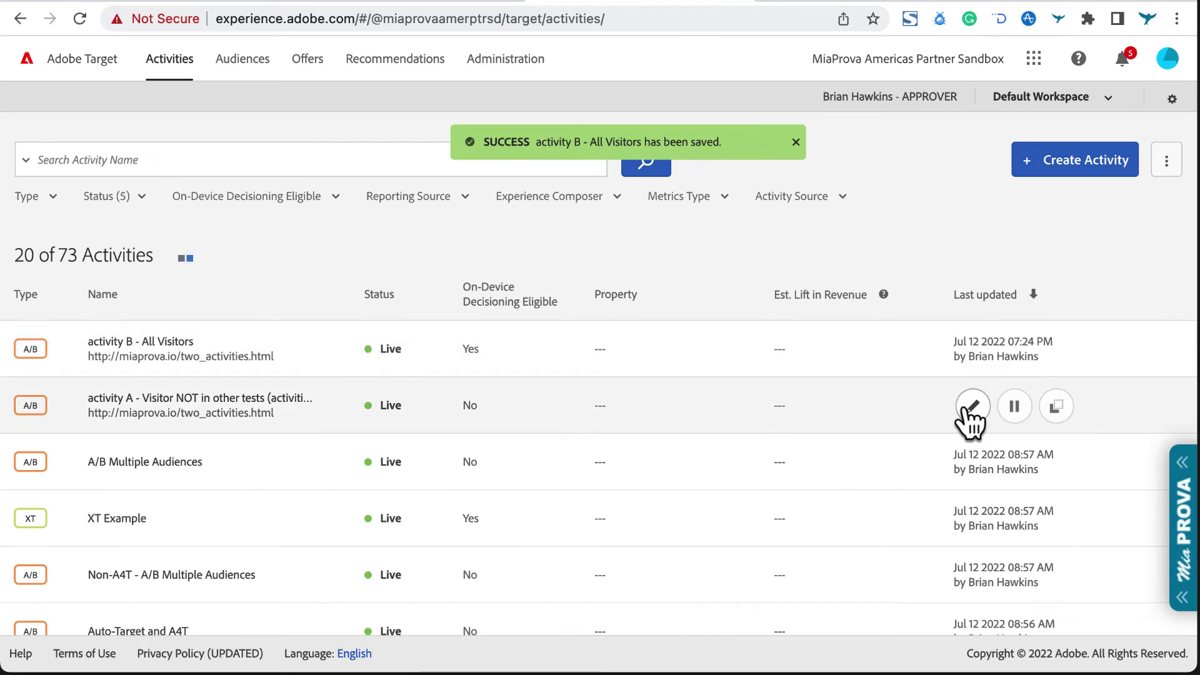
pyautogui.click(973, 406)
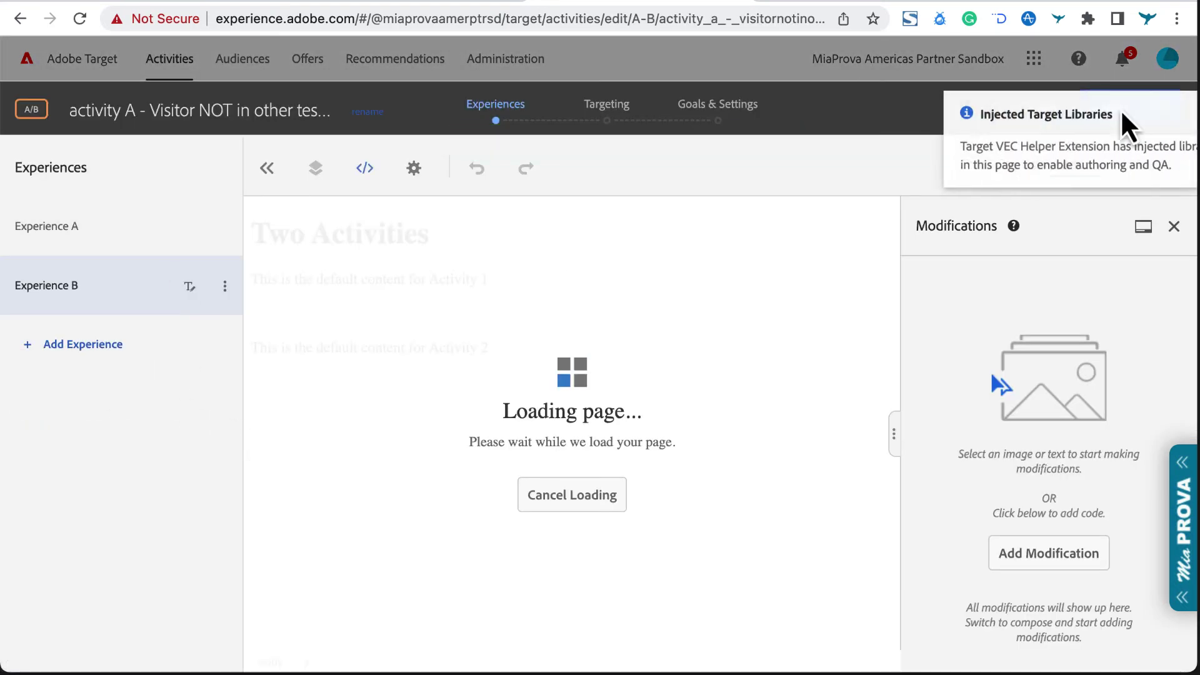
pyautogui.click(1164, 114)
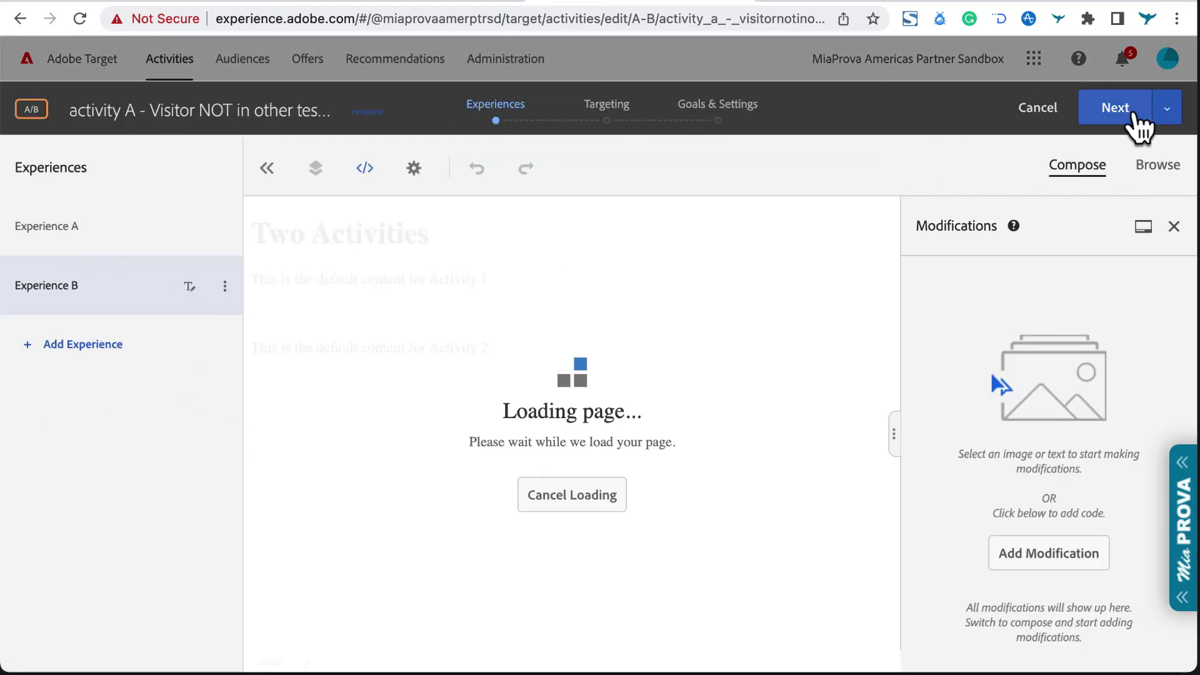
pyautogui.click(1128, 119)
pyautogui.click(1117, 117)
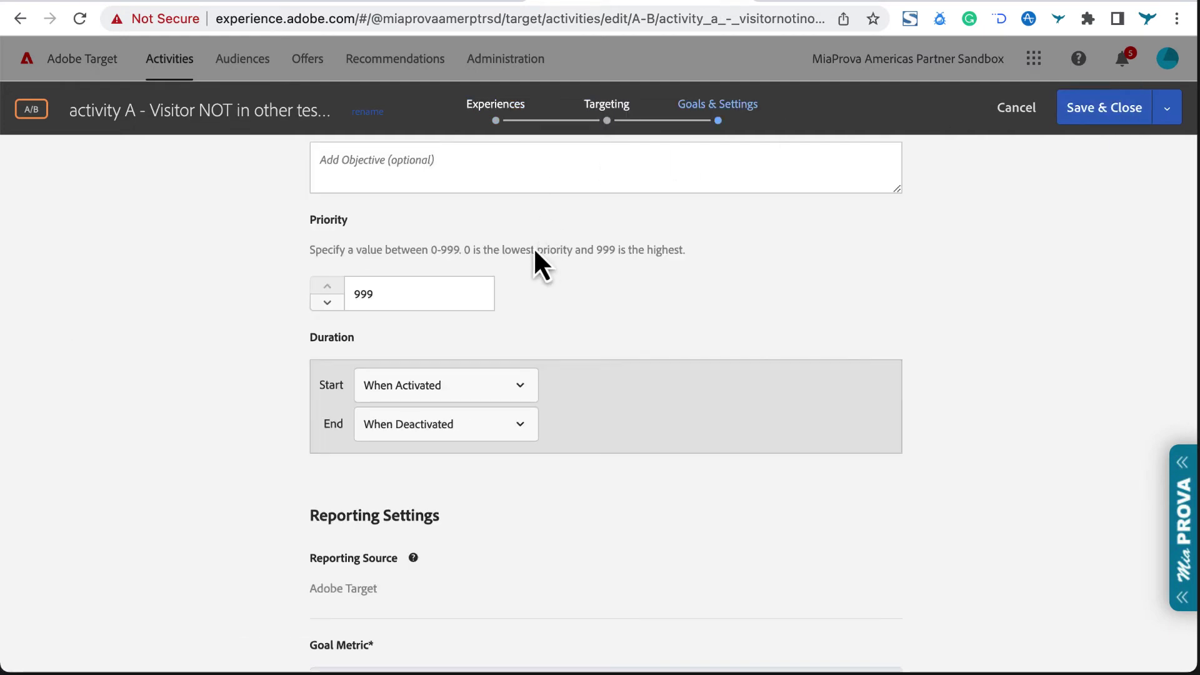
pyautogui.doubleClick(394, 292)
pyautogui.write('1')
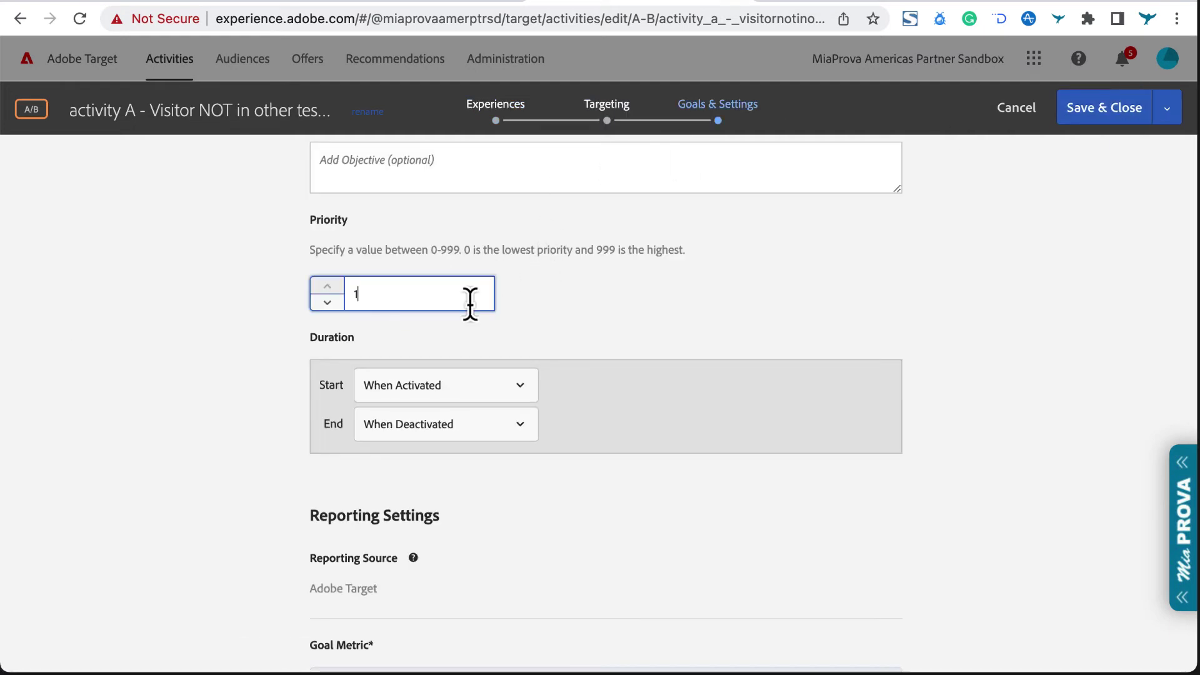
pyautogui.click(1041, 285)
pyautogui.click(1099, 110)
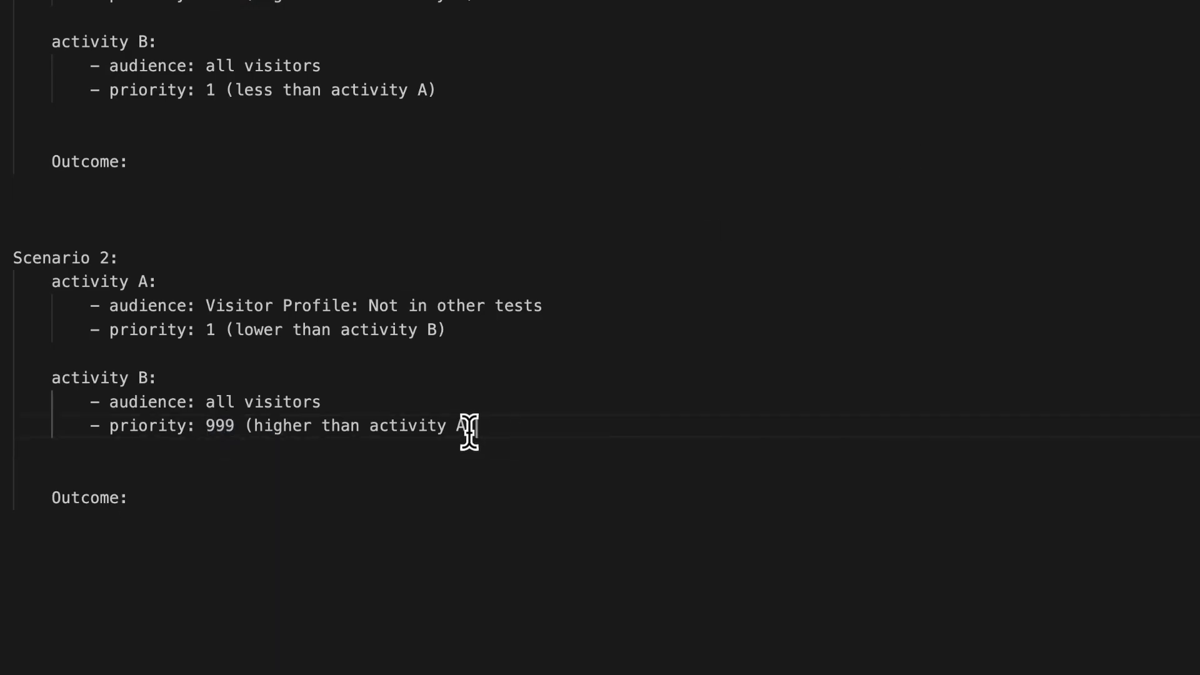
# Add under Scenario 1's Outcome in the notes: "First impression - both activities but on later impressions only in Activity B due to priority settings".
pyautogui.moveTo(475, 426); pyautogui.dragTo(14, 354)
pyautogui.click(197, 175)
pyautogui.press('Return')
pyautogui.scroll(2, 197, 175)
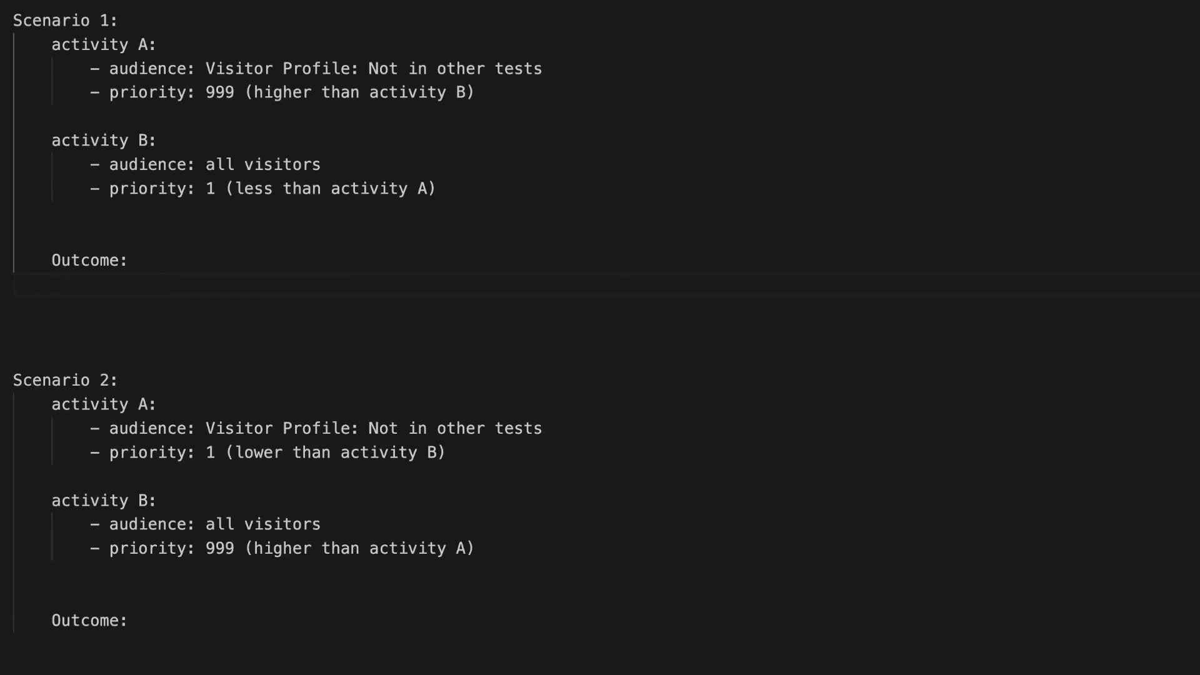
pyautogui.write('First impre')
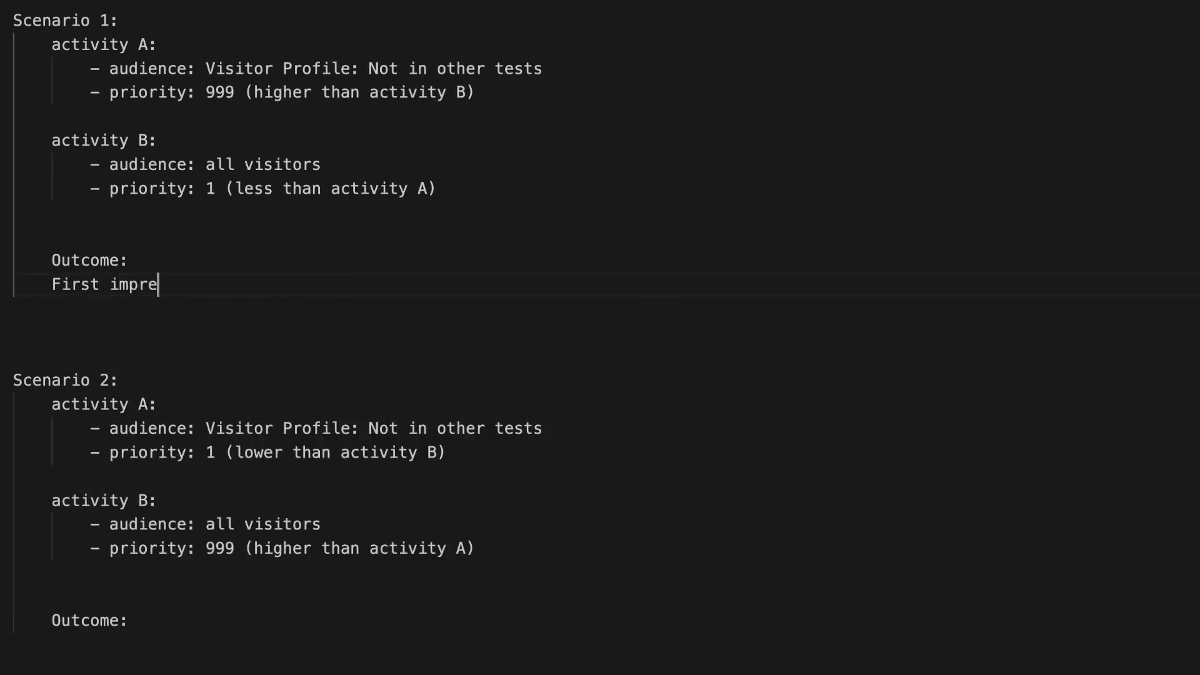
pyautogui.write('ssion - both ac')
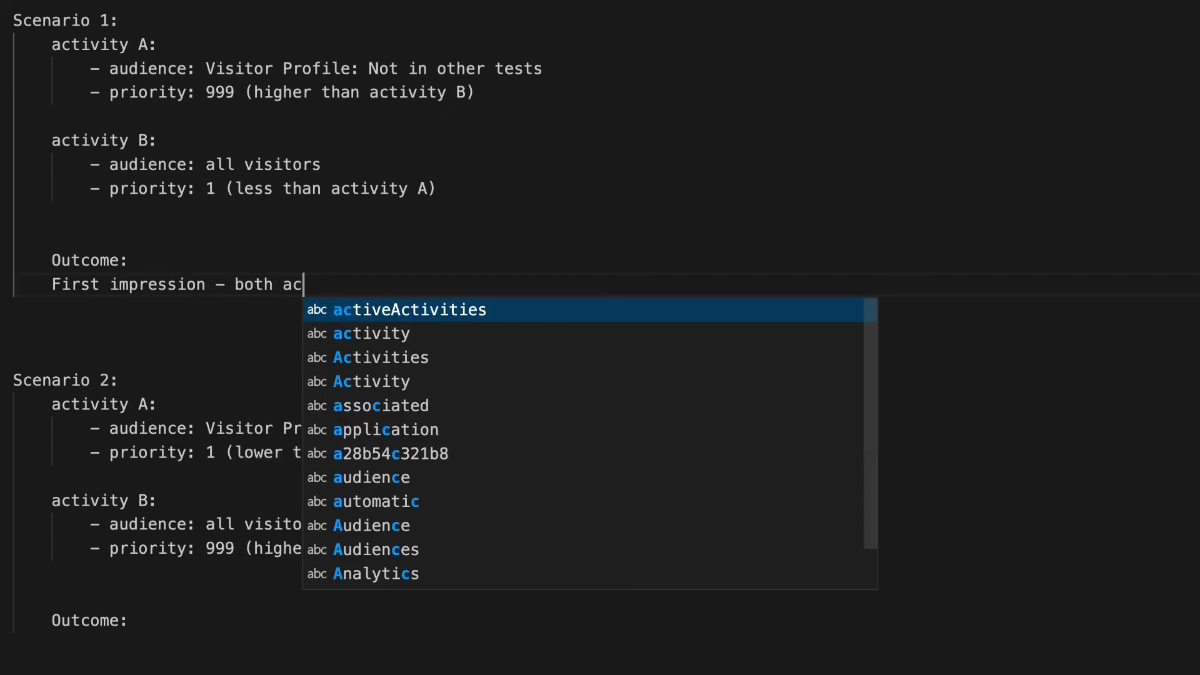
pyautogui.write('tivities but on sue')
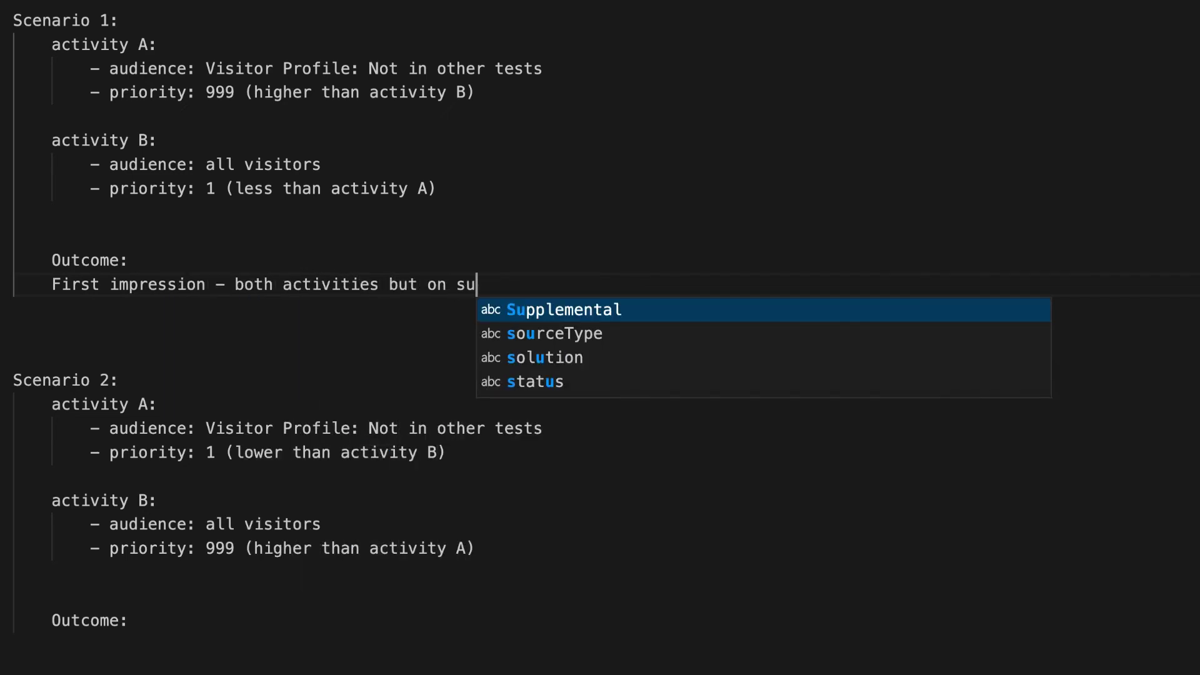
pyautogui.press('BackSpace')
pyautogui.press('BackSpace')
pyautogui.press('BackSpace')
pyautogui.write('later i')
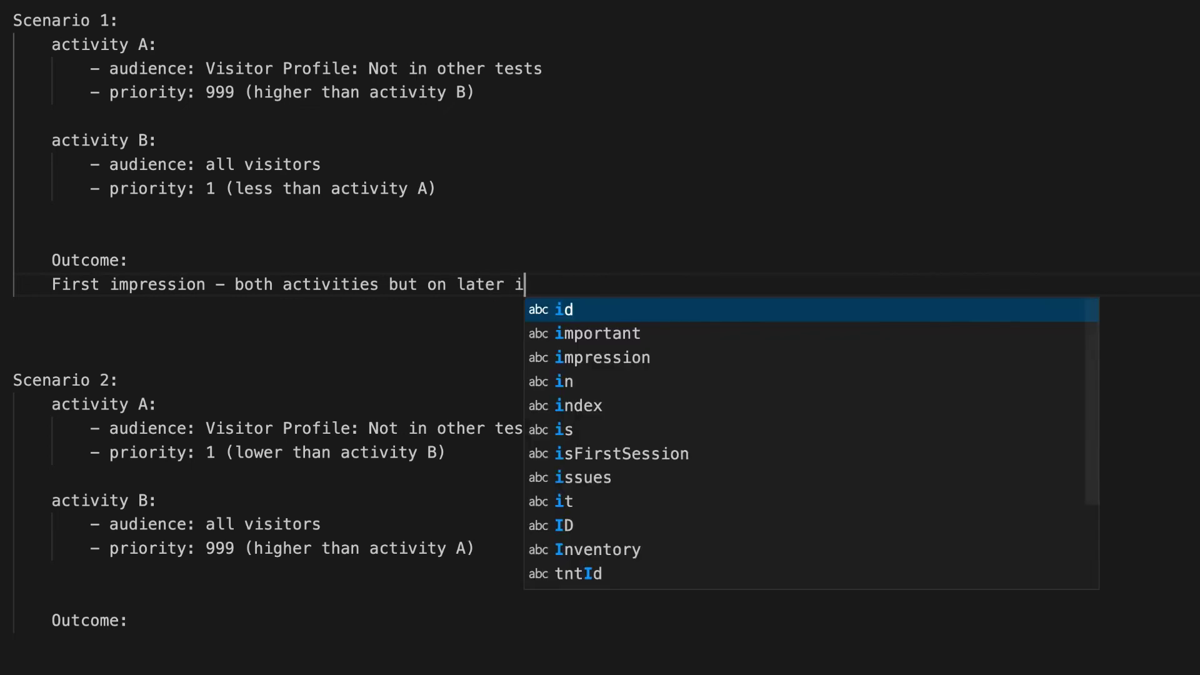
pyautogui.write('mpressions only')
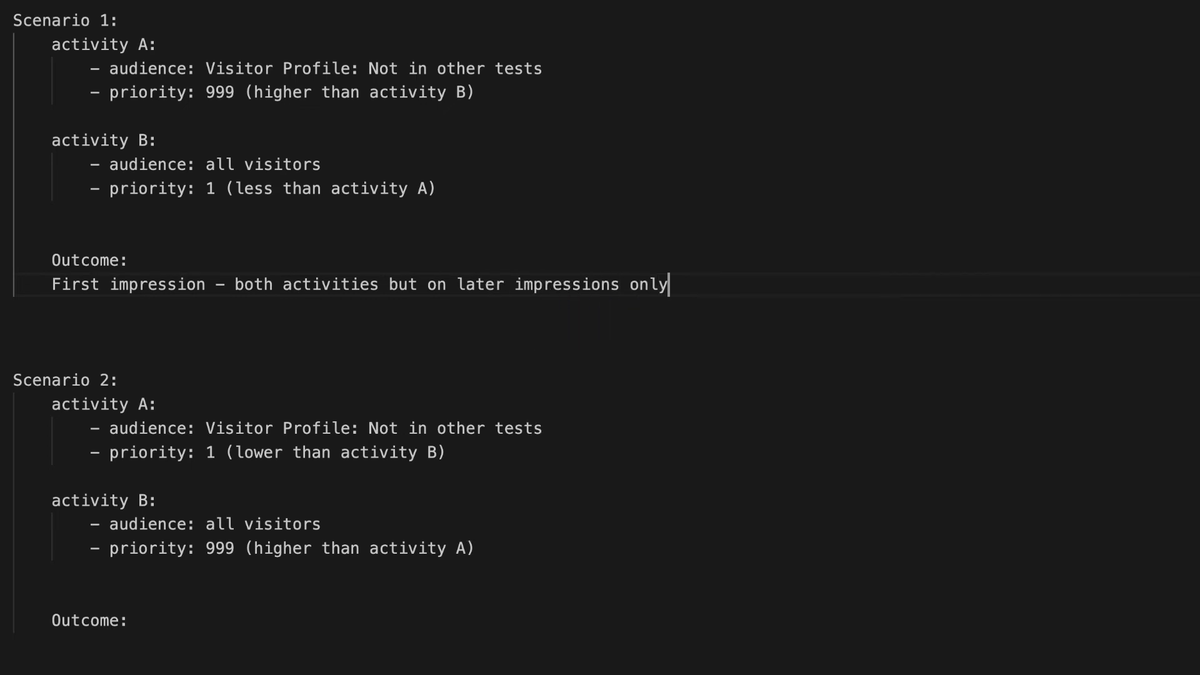
pyautogui.write(' in Activity B')
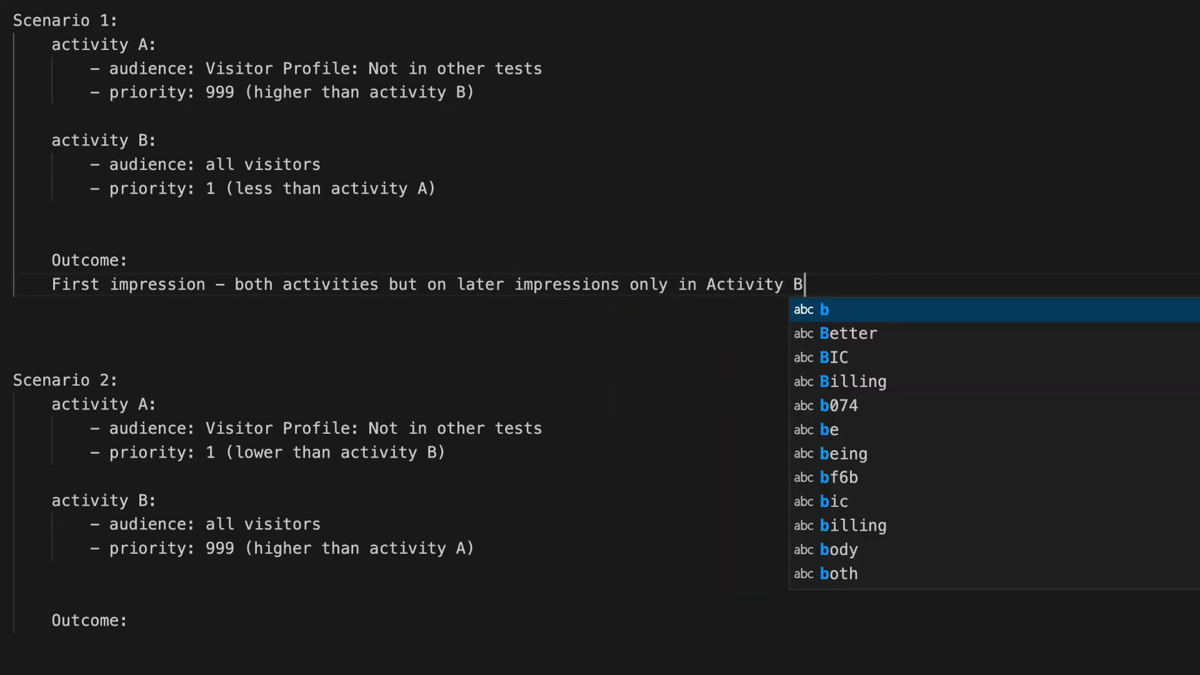
pyautogui.write(' due to priroity')
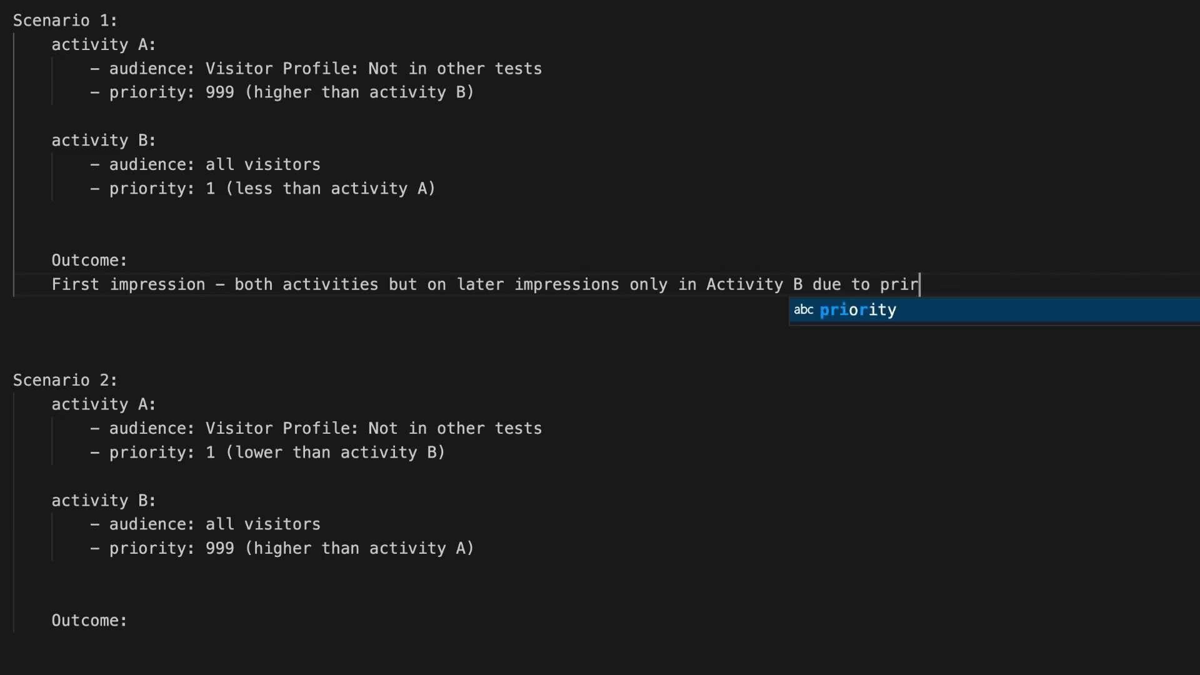
pyautogui.press('BackSpace')
pyautogui.press('BackSpace')
pyautogui.press('BackSpace')
pyautogui.press('BackSpace')
pyautogui.write('rity settings')
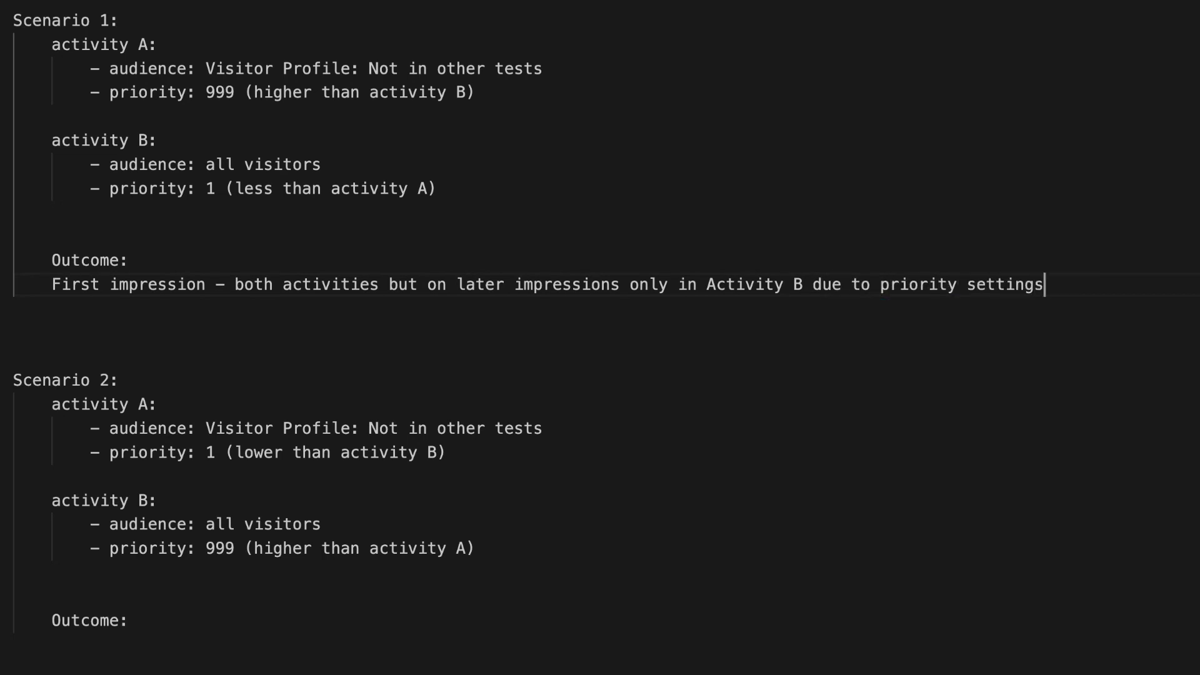
# Switch to the miaprova.io/two_activities.html page and enlarge the developer tools to show its mbox-filtered cookies.
pyautogui.click(263, 474)
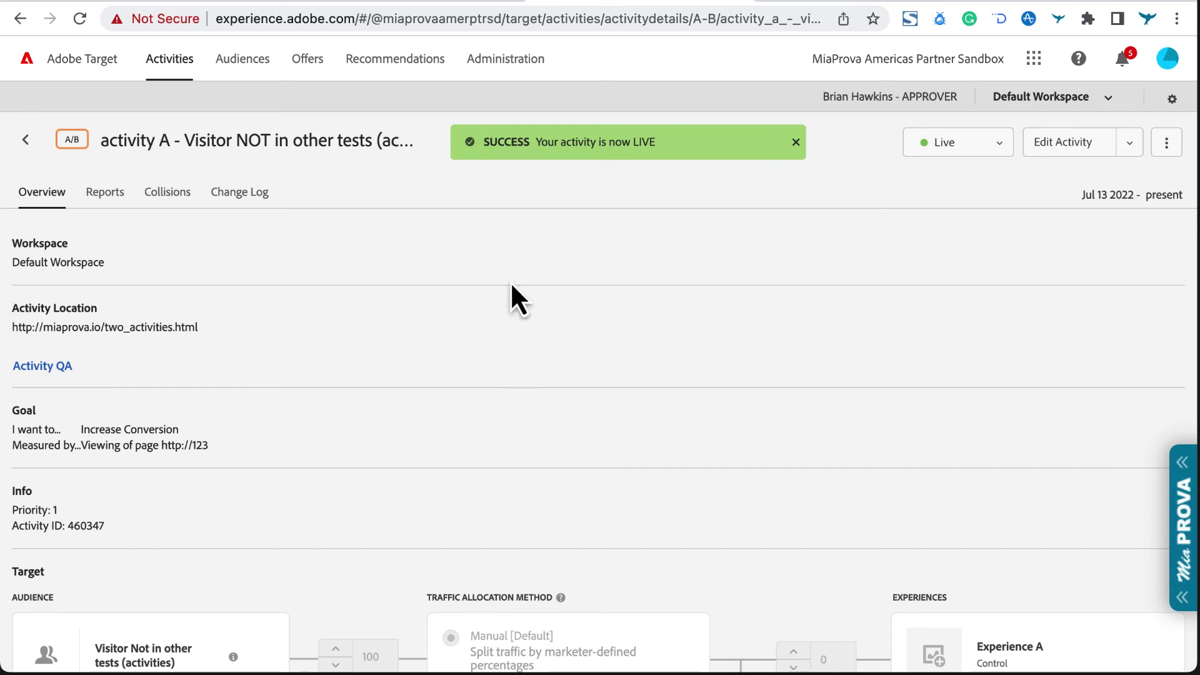
pyautogui.click(433, 4)
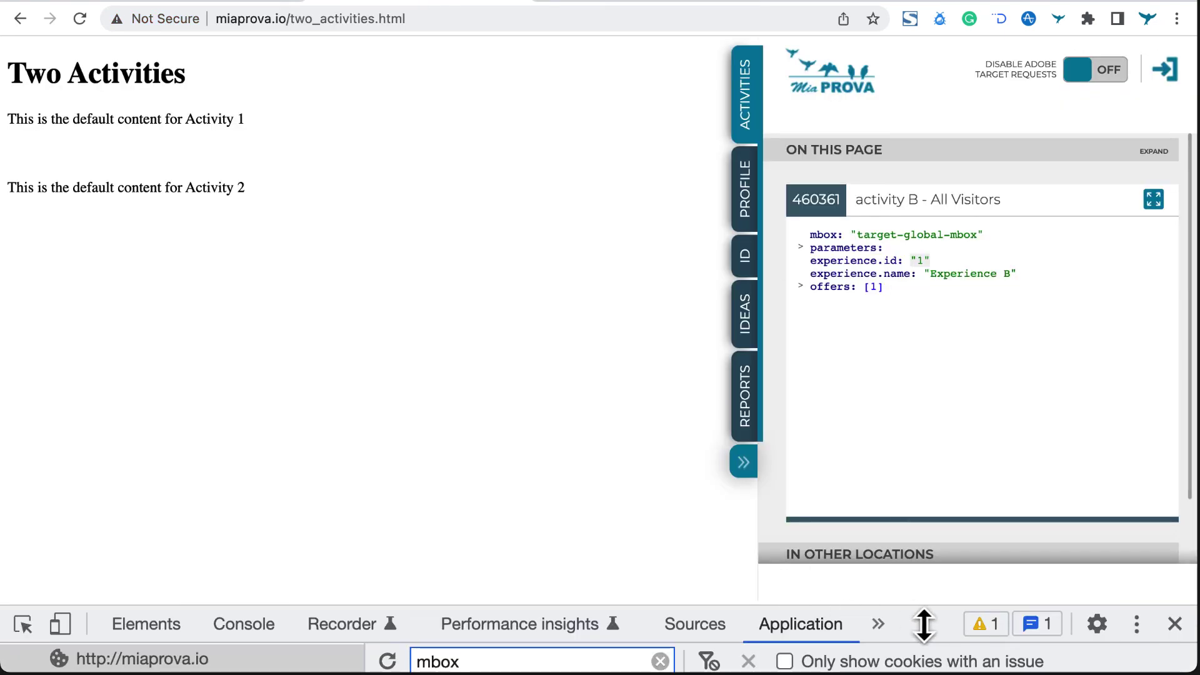
pyautogui.moveTo(923, 624); pyautogui.dragTo(922, 314)
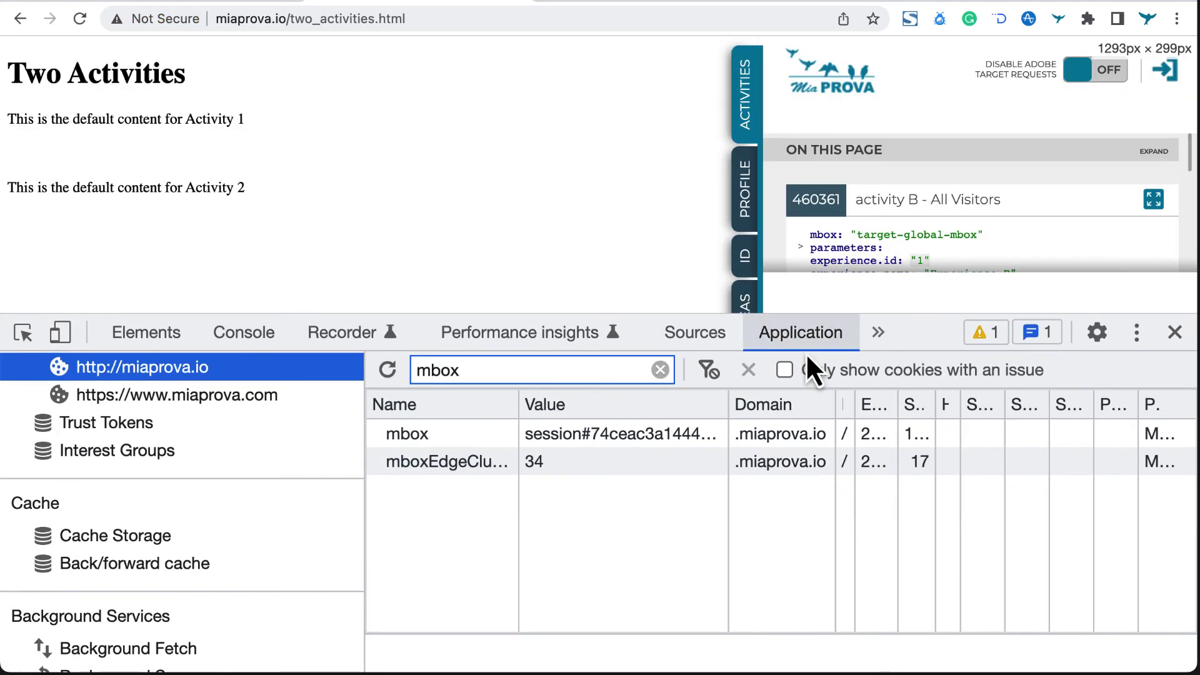
# Delete both mbox cookies for miaprova.io, reload the page as a new visitor, and shrink the developer tools to reveal the MiaProva activities list.
pyautogui.click(449, 461)
pyautogui.click(450, 433)
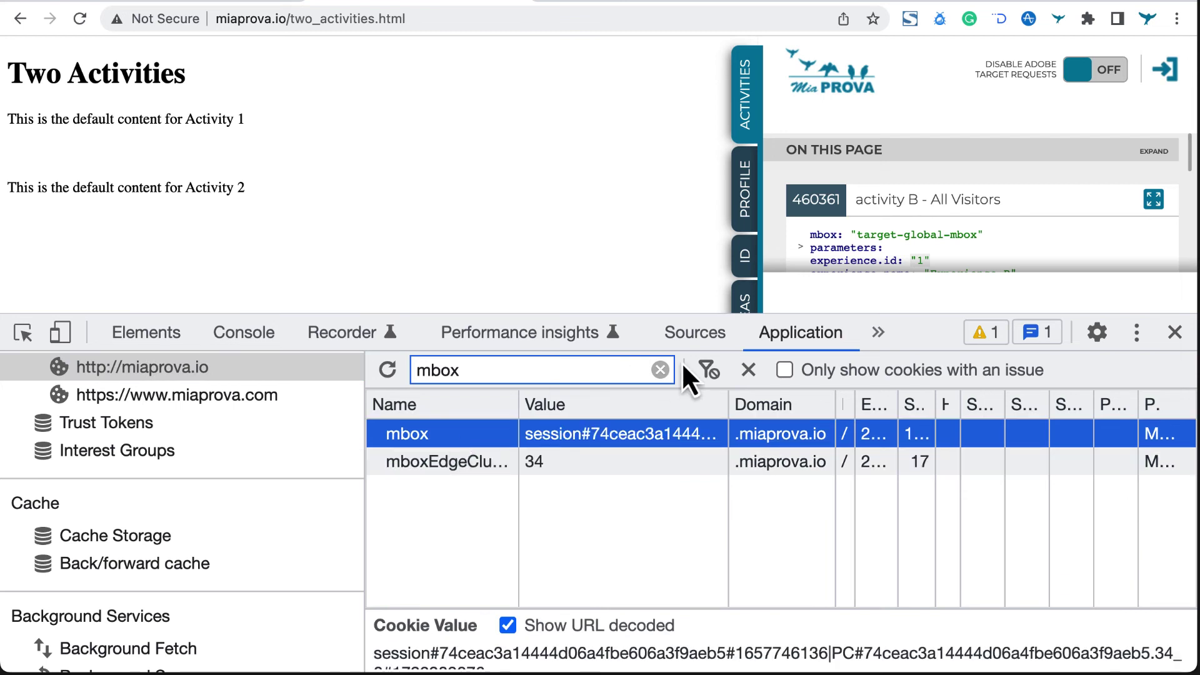
pyautogui.click(745, 372)
pyautogui.click(745, 372)
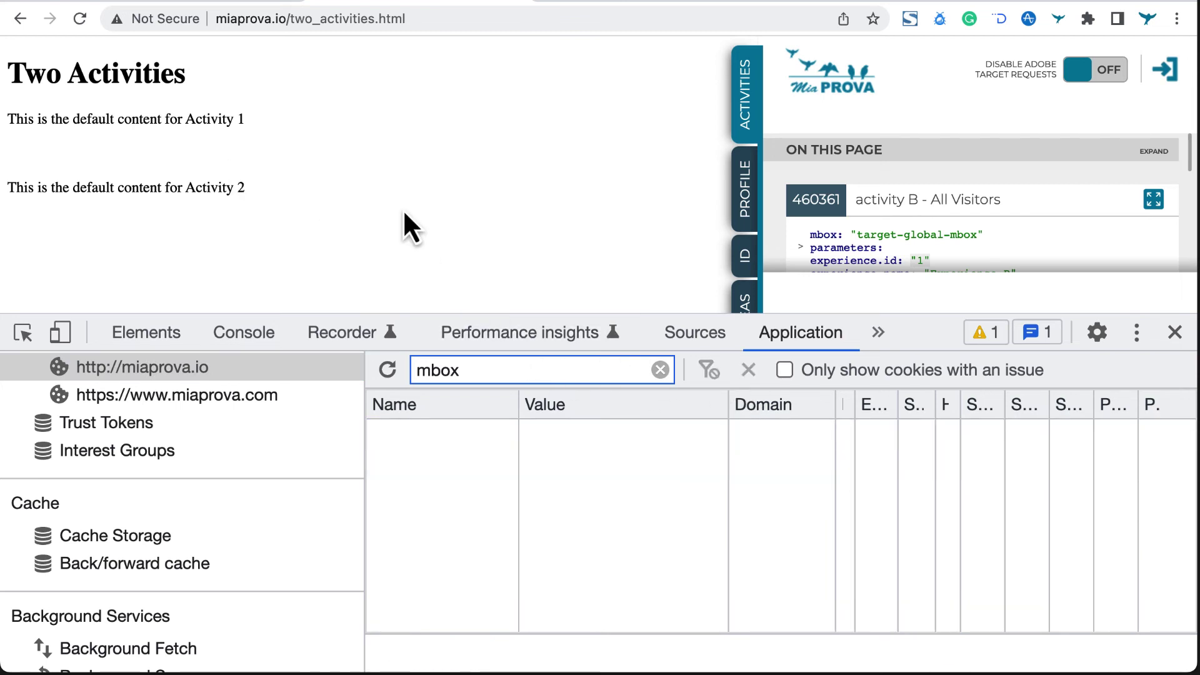
pyautogui.click(79, 19)
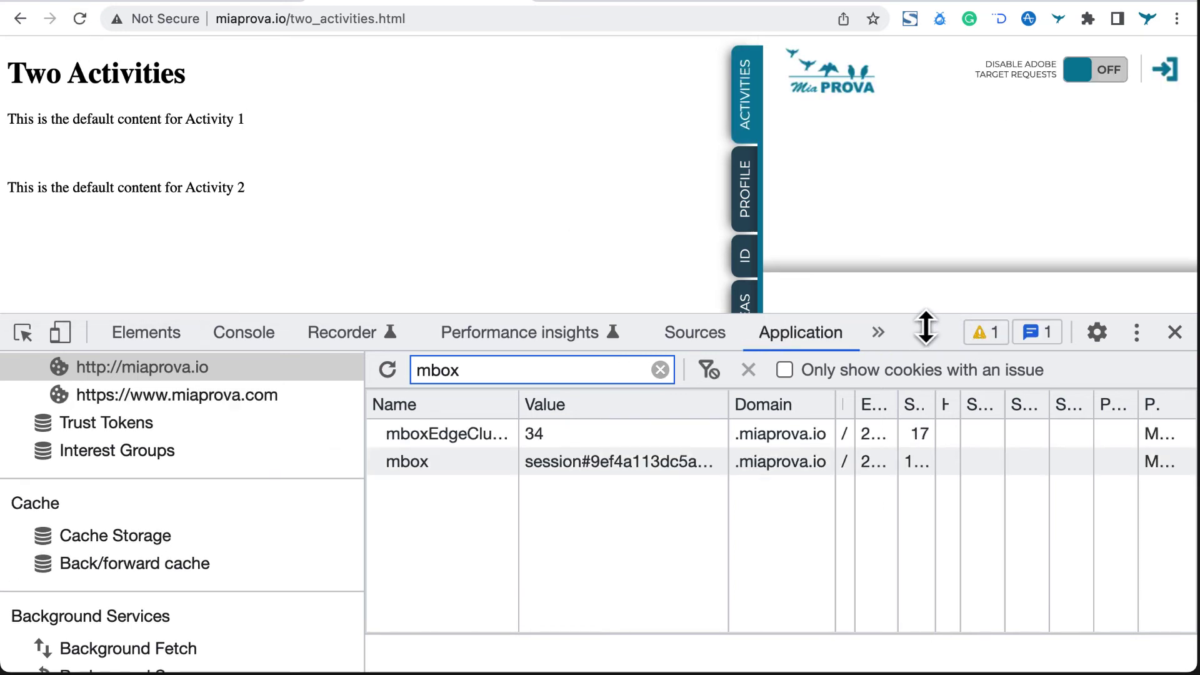
pyautogui.moveTo(926, 327); pyautogui.dragTo(913, 636)
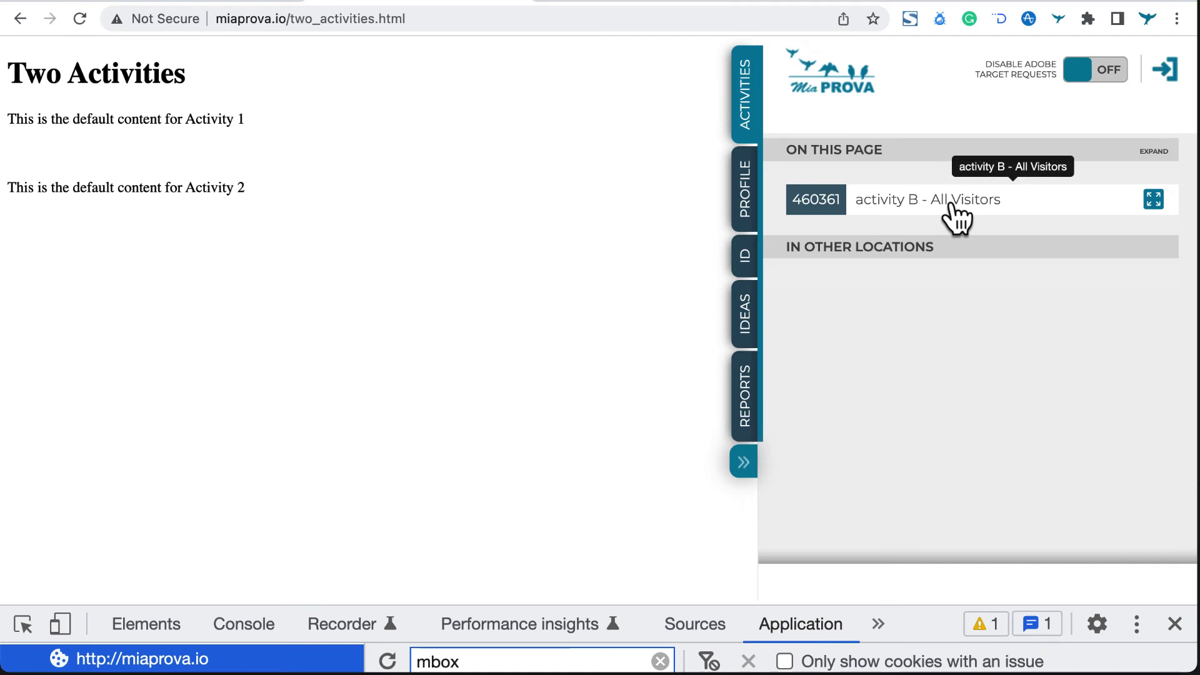
# Open miaprova.io/two_activities.html in a new incognito window and expand the MiaProva panel to check the qualifying activities.
pyautogui.click(357, 19)
pyautogui.press('super+c')
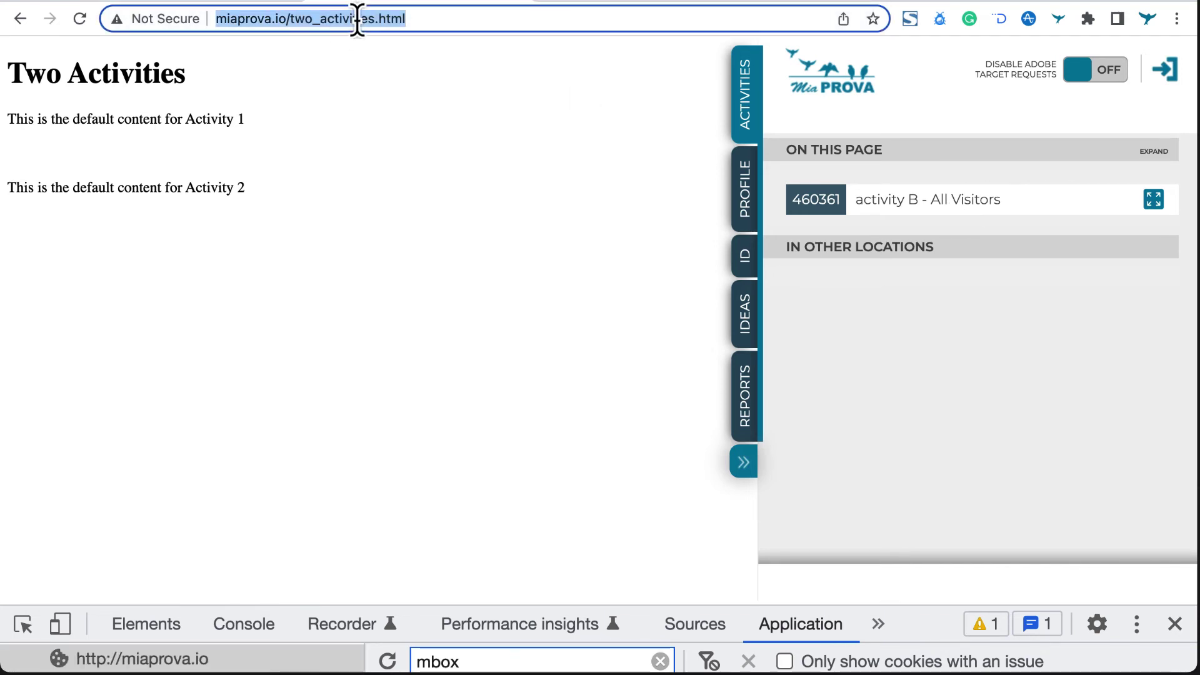
pyautogui.press('super+shift+n')
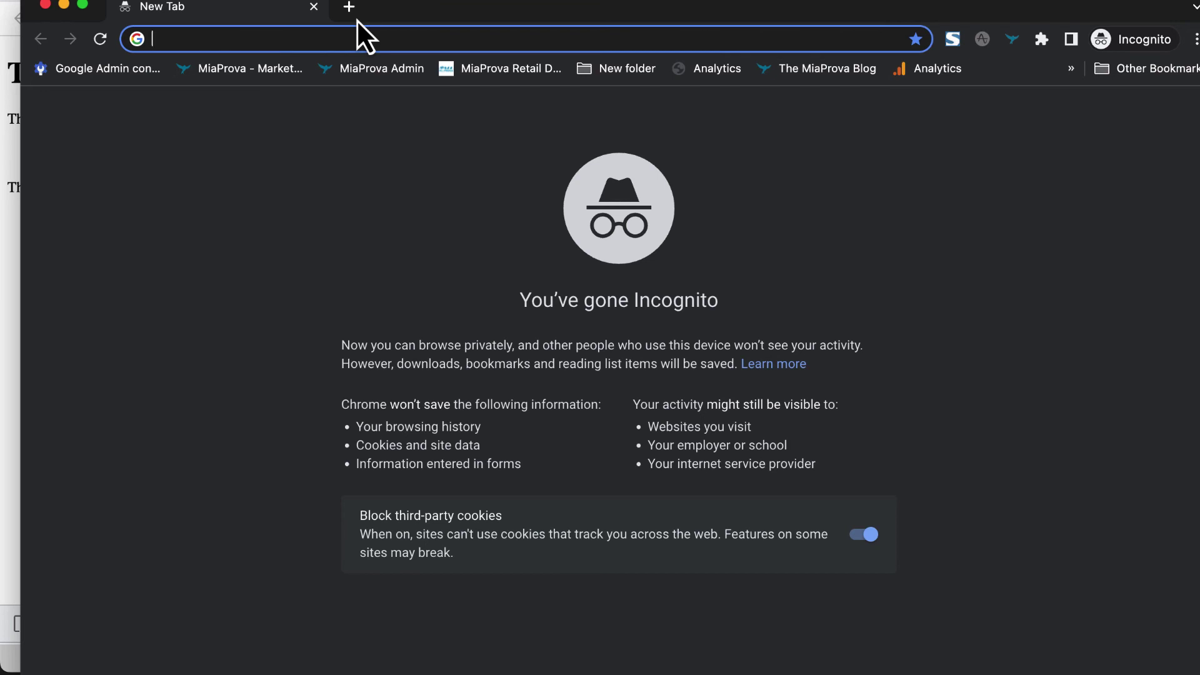
pyautogui.press('super+v')
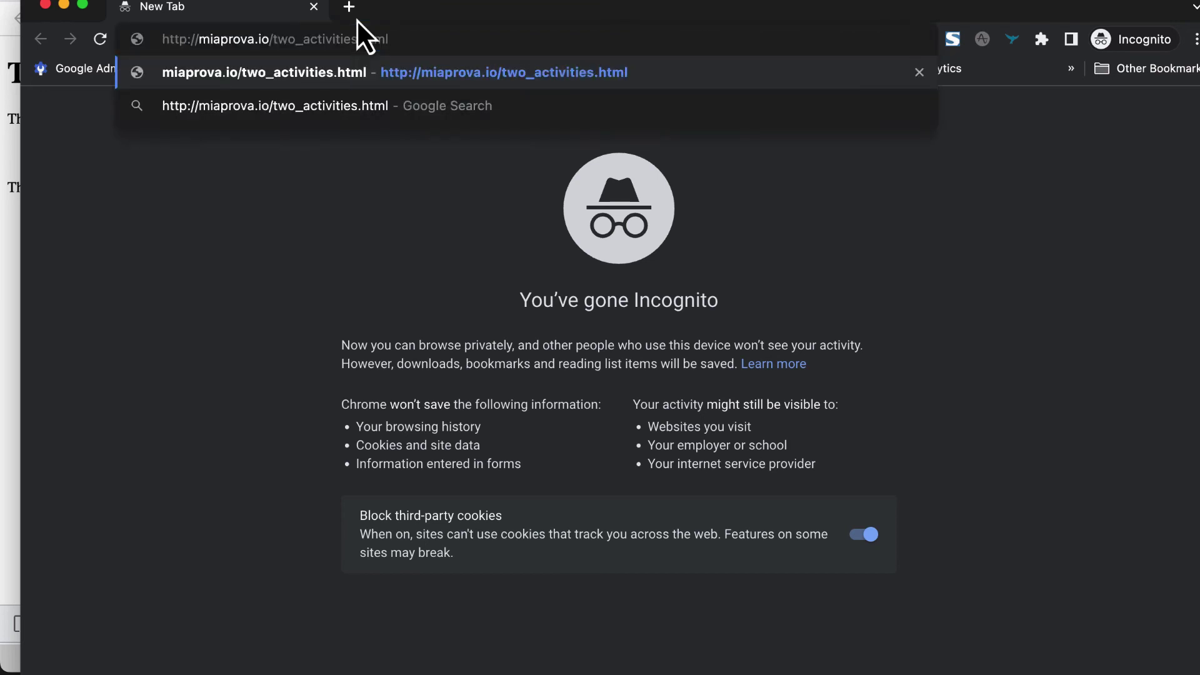
pyautogui.press('Return')
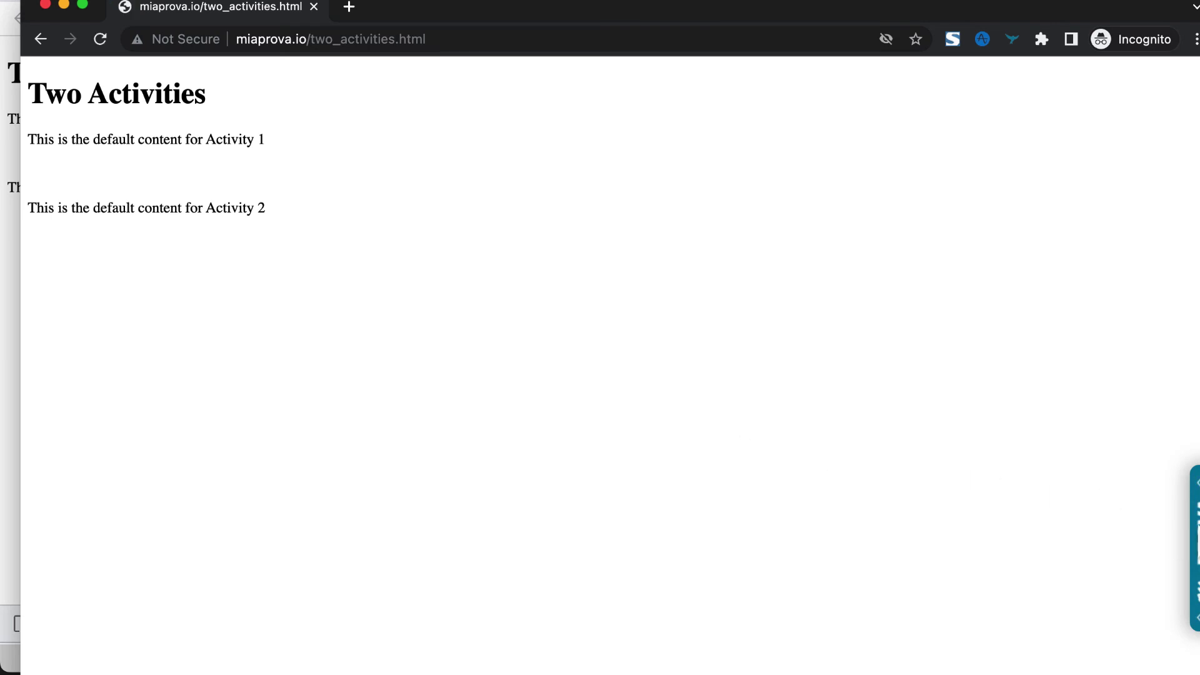
pyautogui.click(1193, 543)
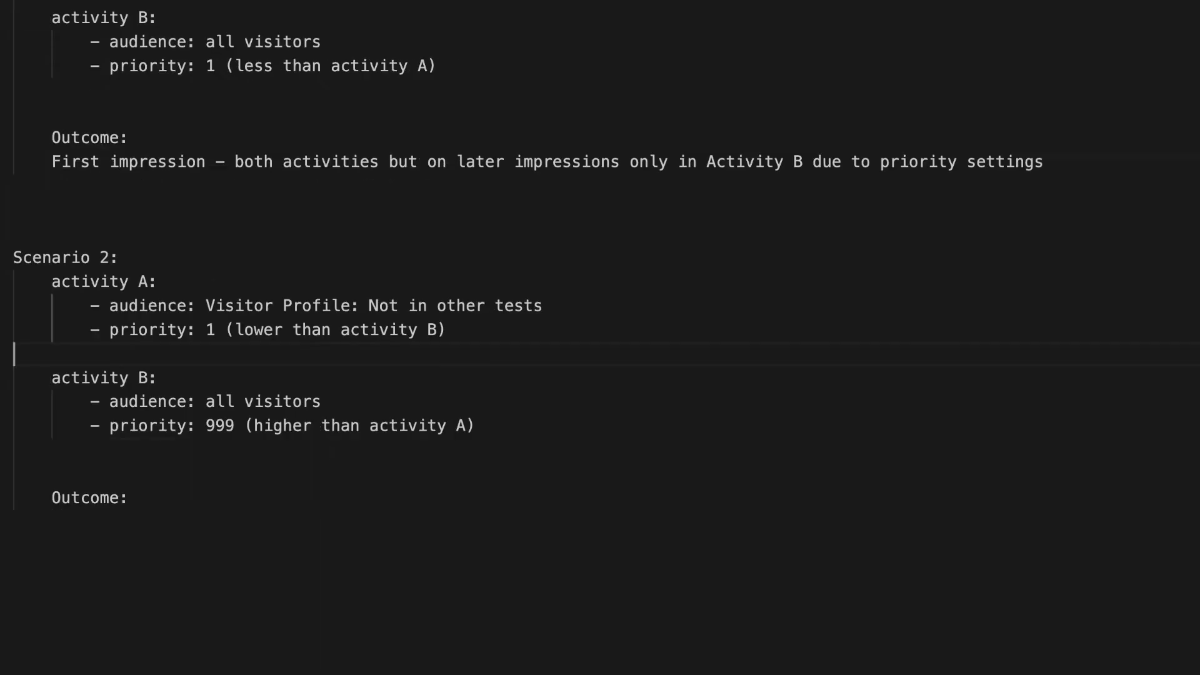
# Add under Scenario 2's Outcome in the notes: "- Only in ACtivity B because when Activity A was evaluated (after B - because of Priority)".
pyautogui.click(162, 525)
pyautogui.write('- Only in')
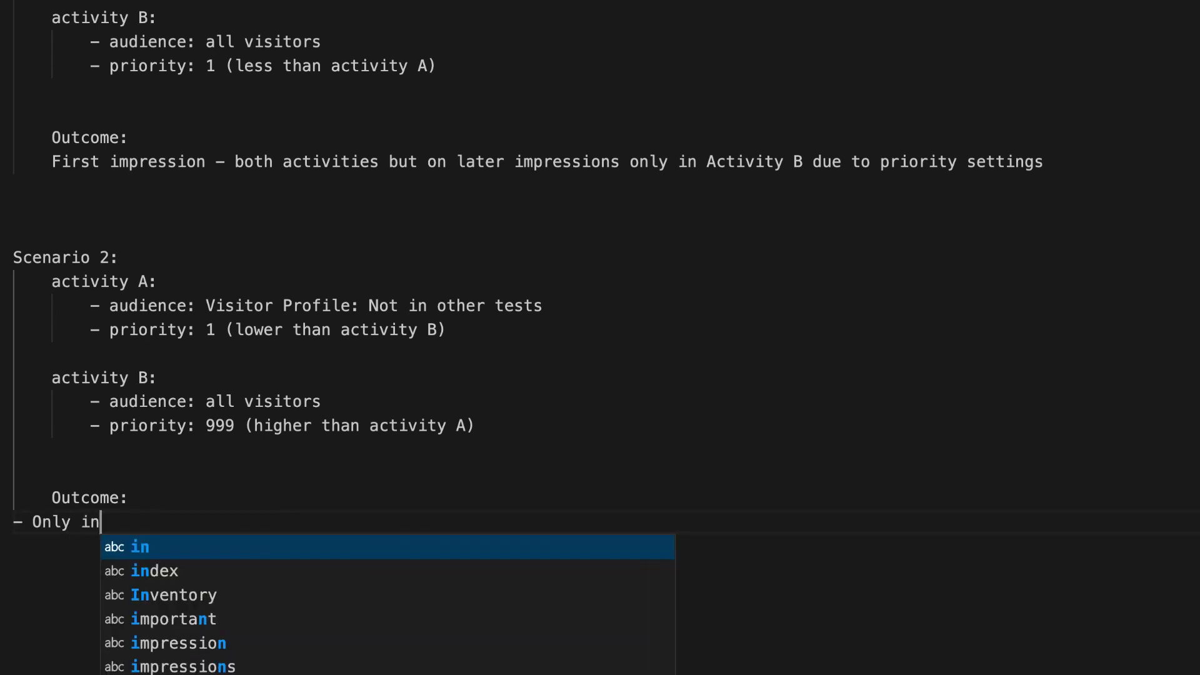
pyautogui.write(' ACtivity B b')
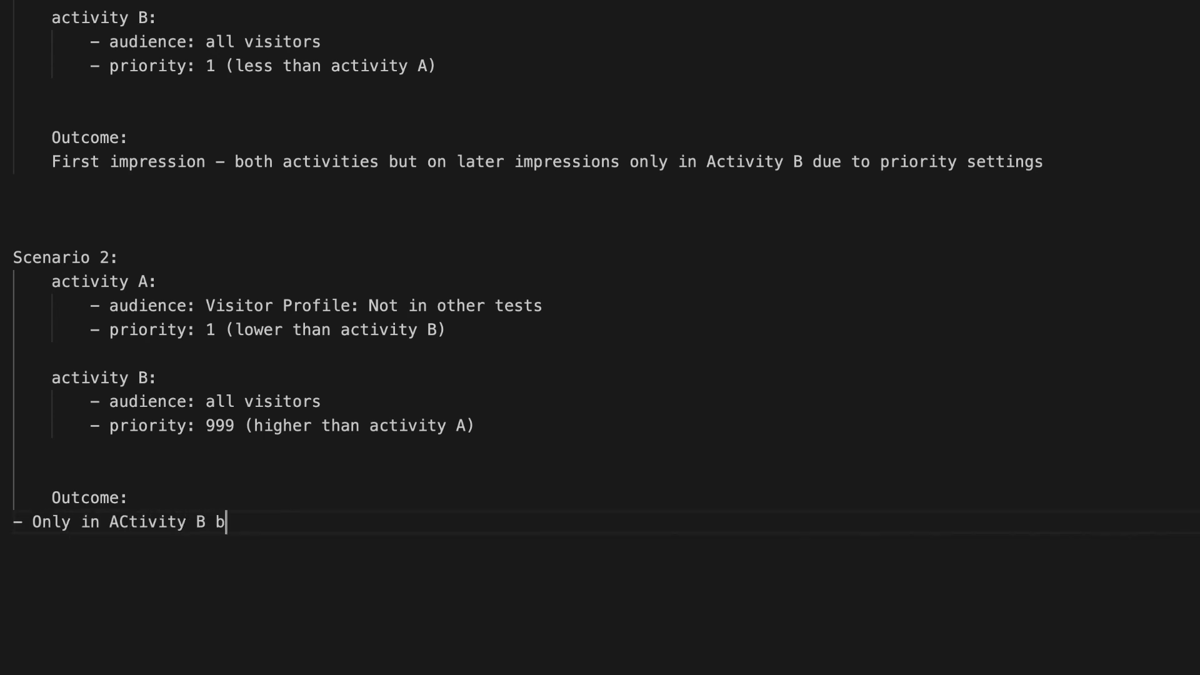
pyautogui.write('ecause when')
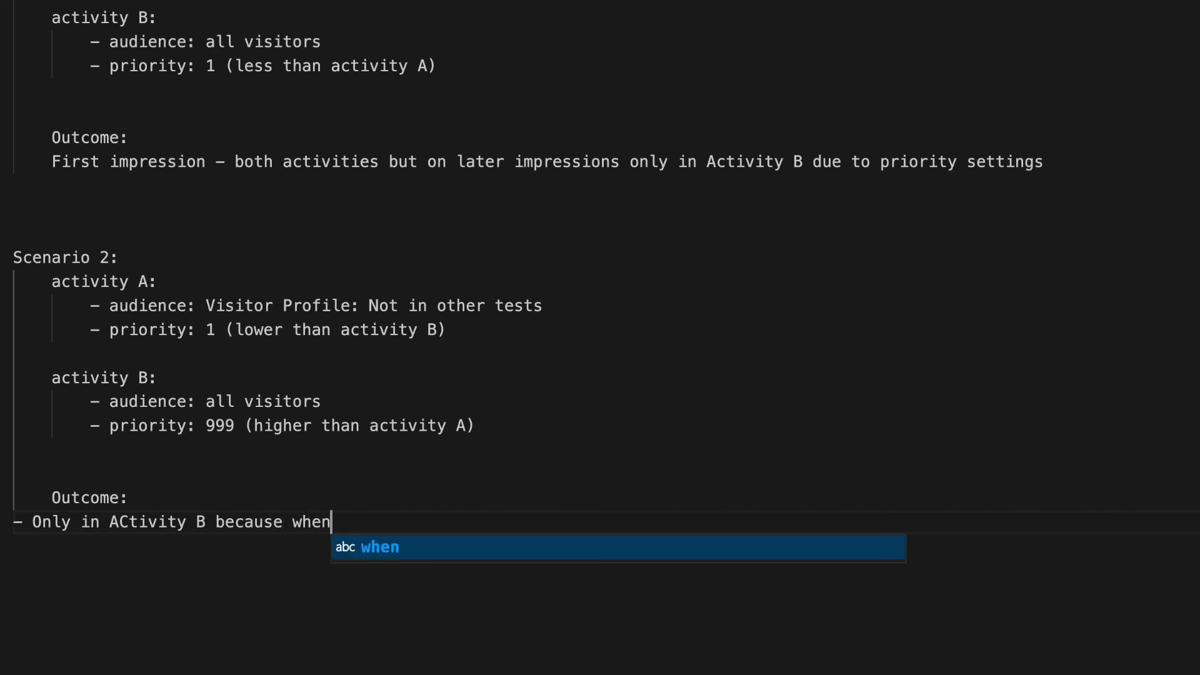
pyautogui.write(' Activity A was eva')
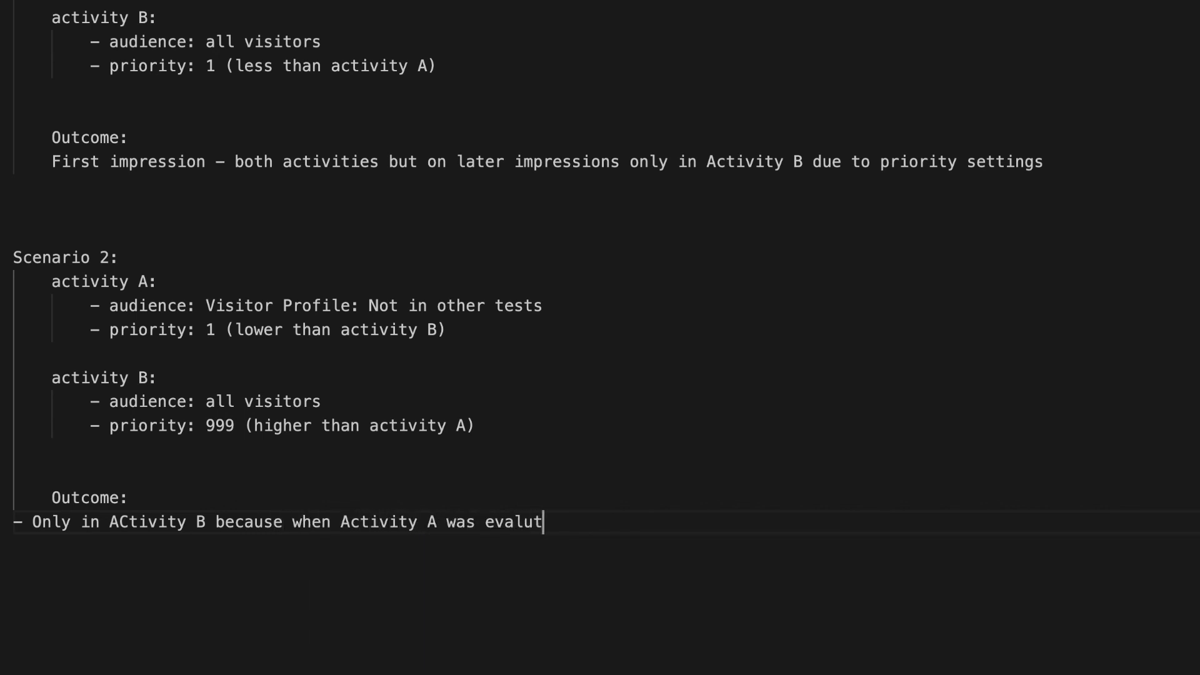
pyautogui.write('luatedd (after B')
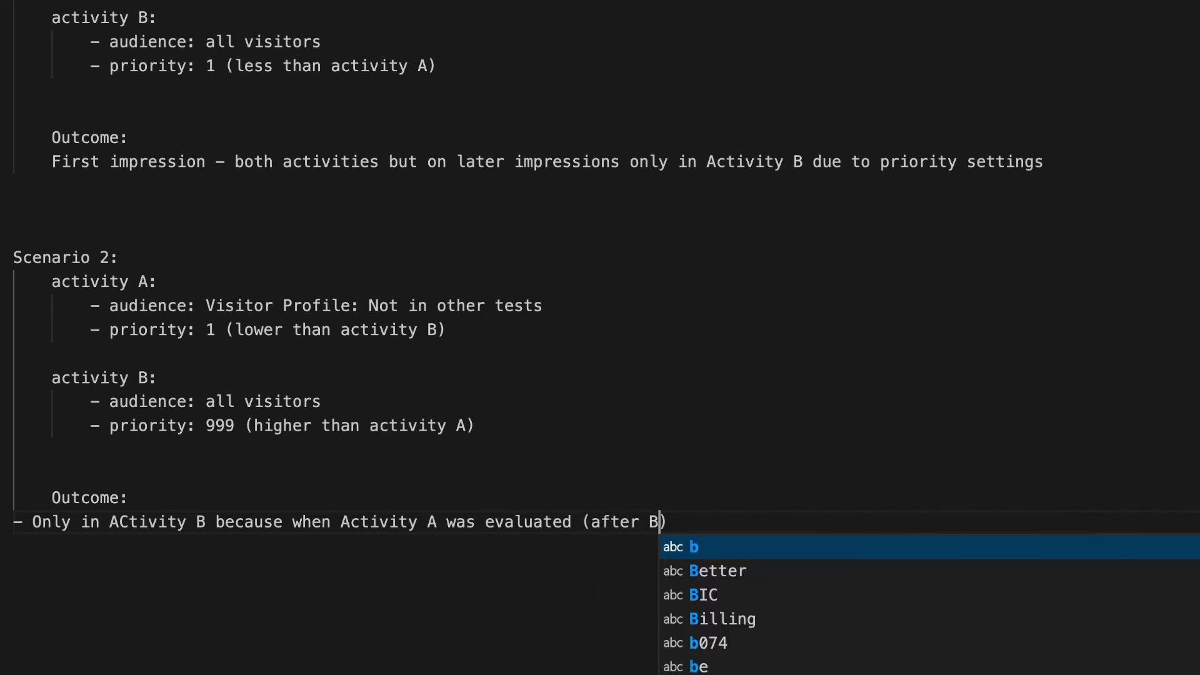
pyautogui.write(' - because o ')
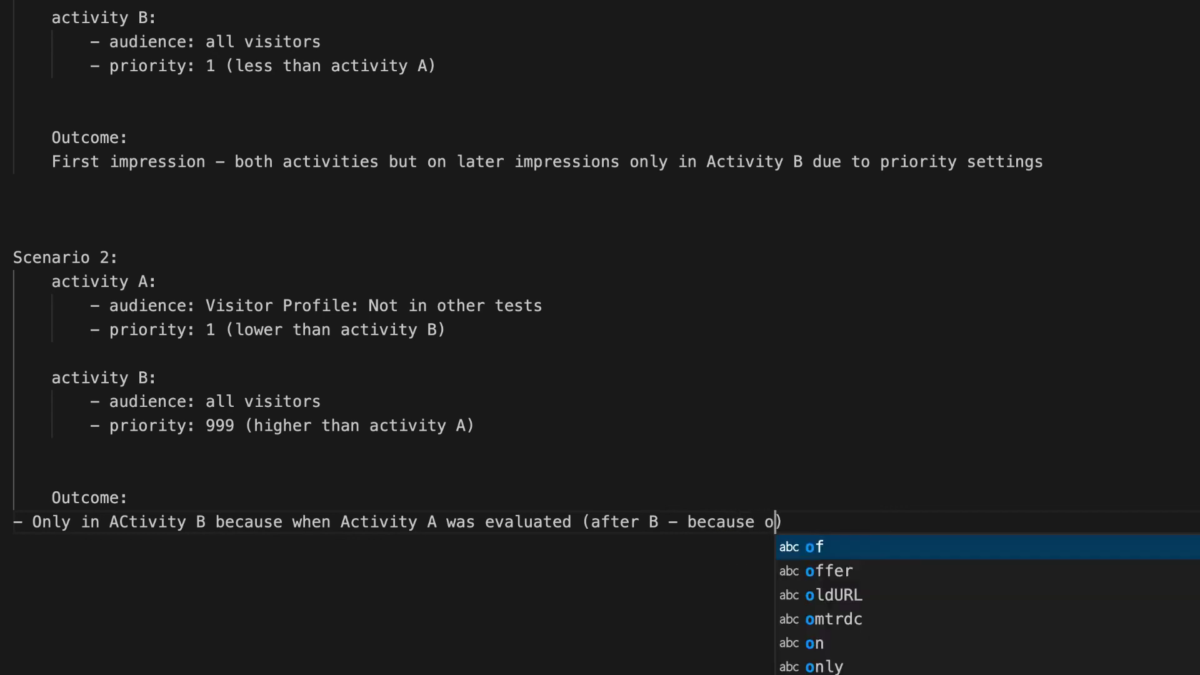
pyautogui.write('Priority')
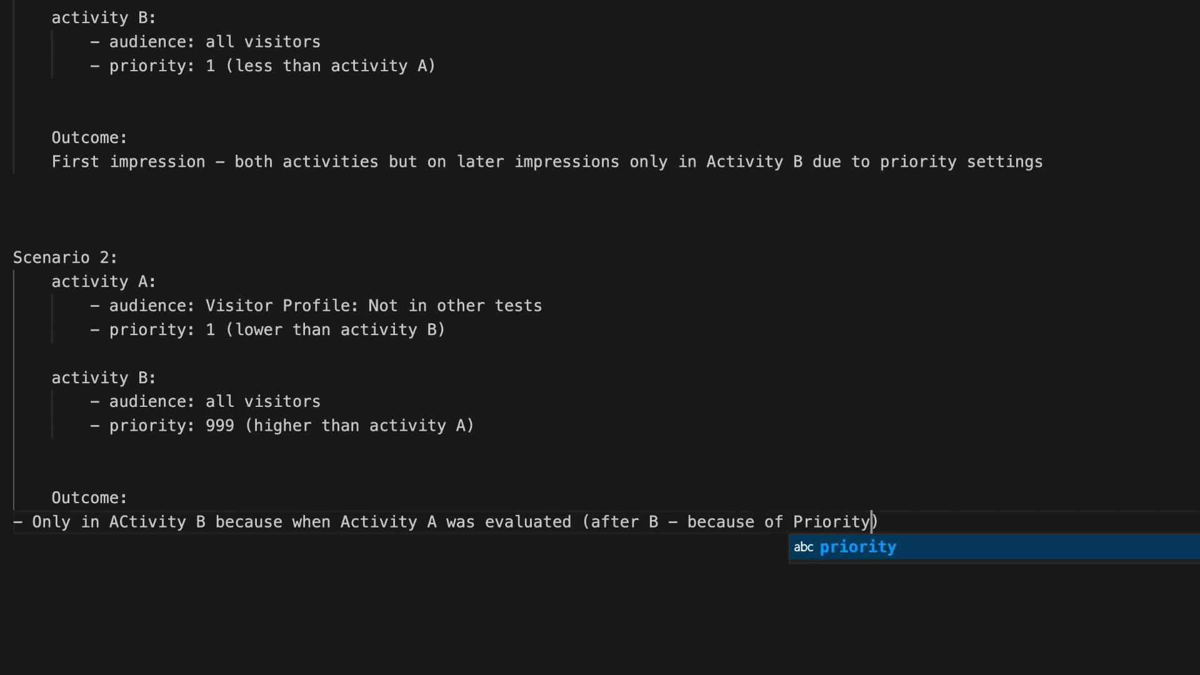
pyautogui.write('0')
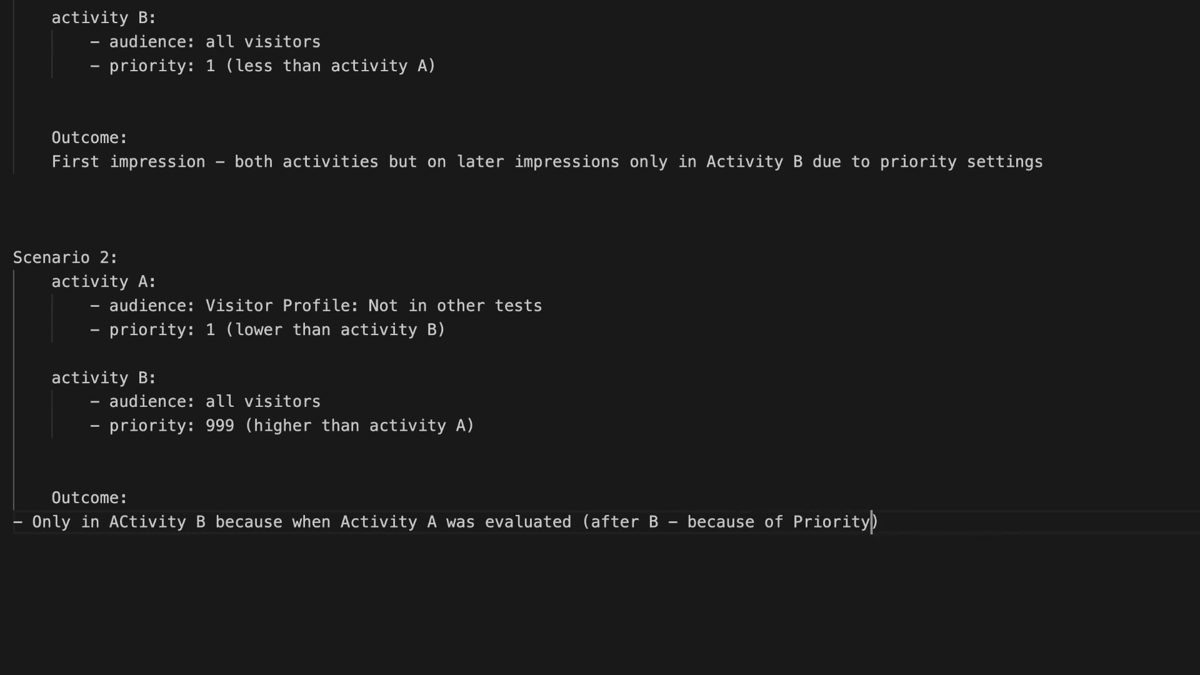
# Review Scenario 1 in the notes and highlight activity A's audience text, "Visitor Profile: Not in other tests".
pyautogui.scroll(2, 817, 488)
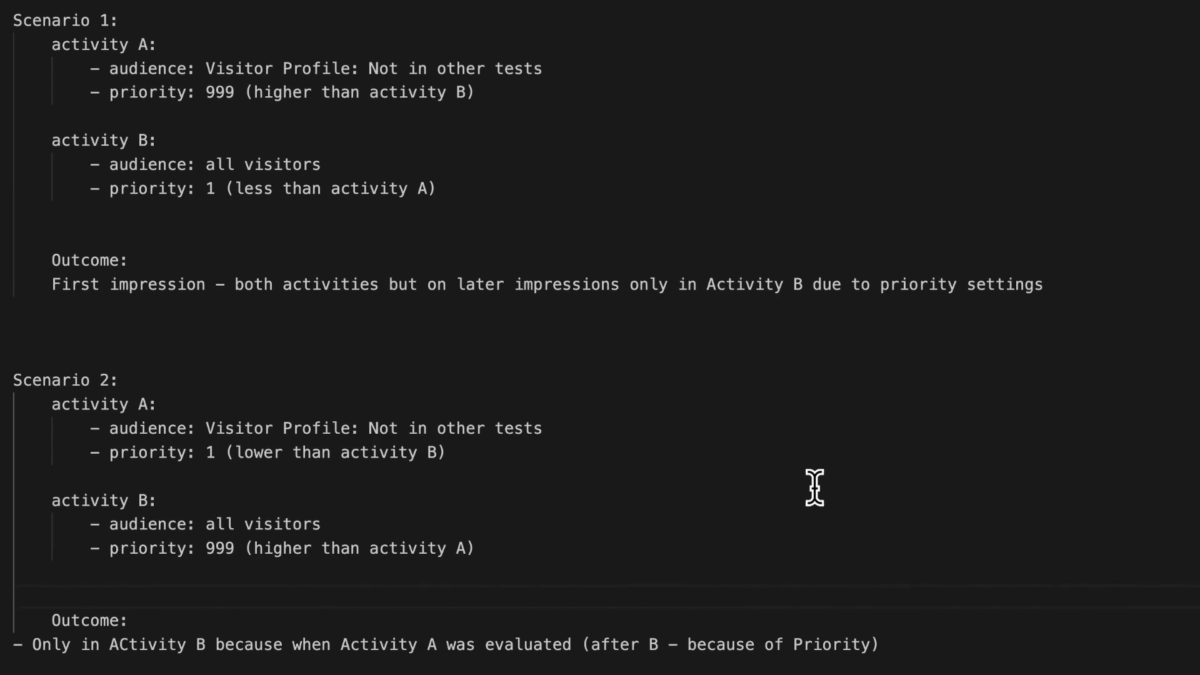
pyautogui.click(561, 69)
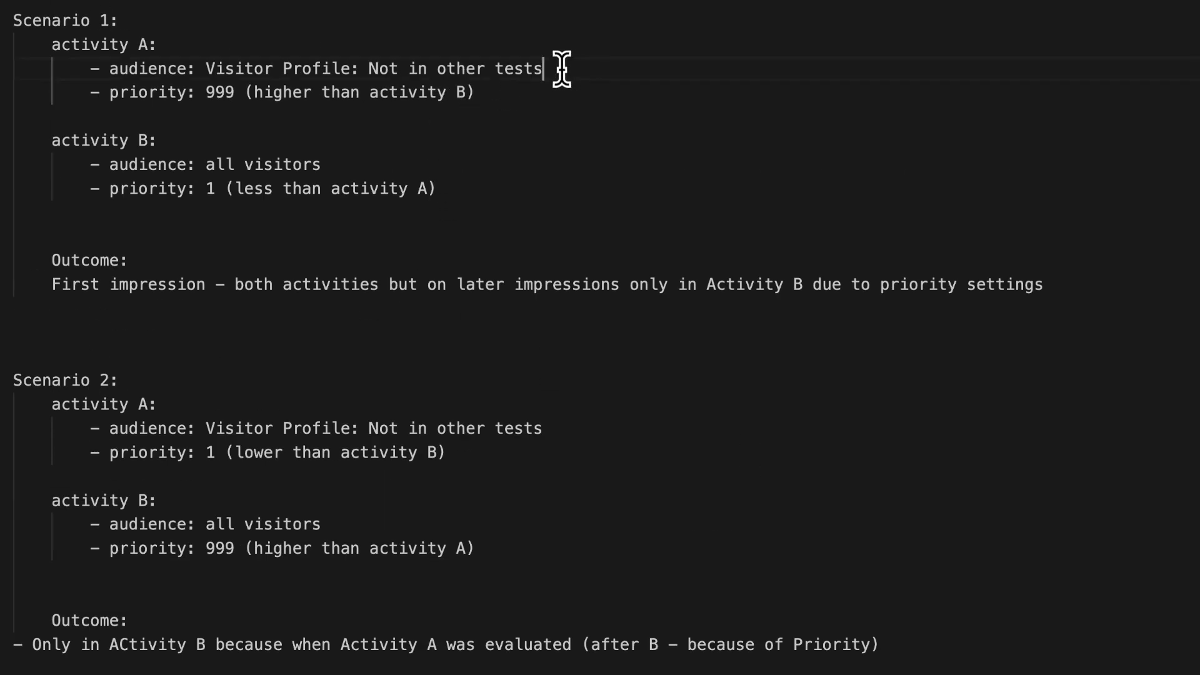
pyautogui.moveTo(562, 68); pyautogui.dragTo(214, 68)
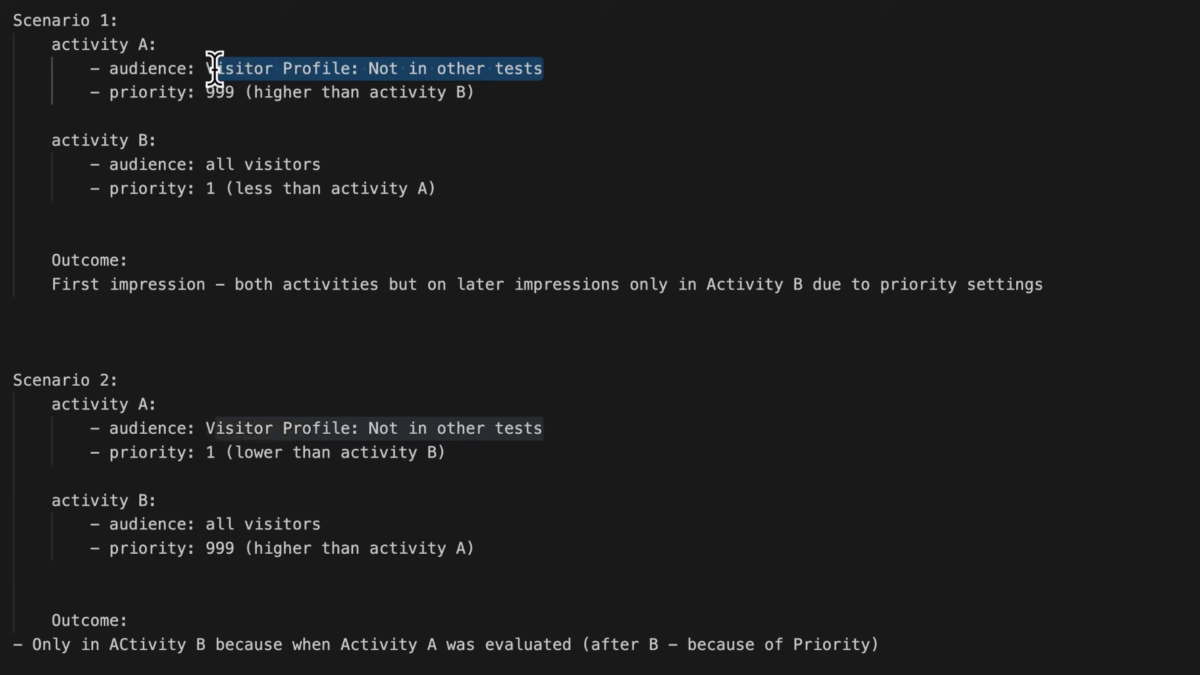